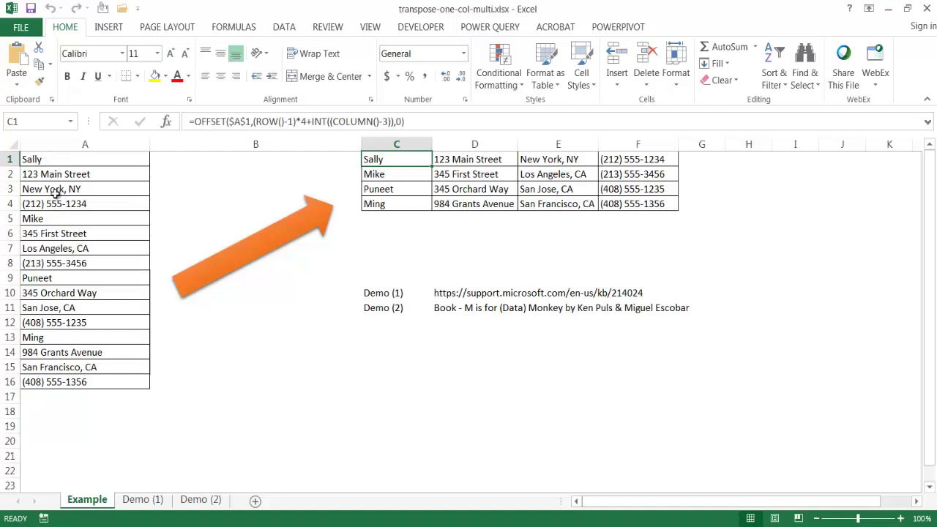
- Examine the stacked four-row records in column A, the transposed row C1:F1, and the demo sources in D10:D11
left_click_drag(41, 161, 46, 204)
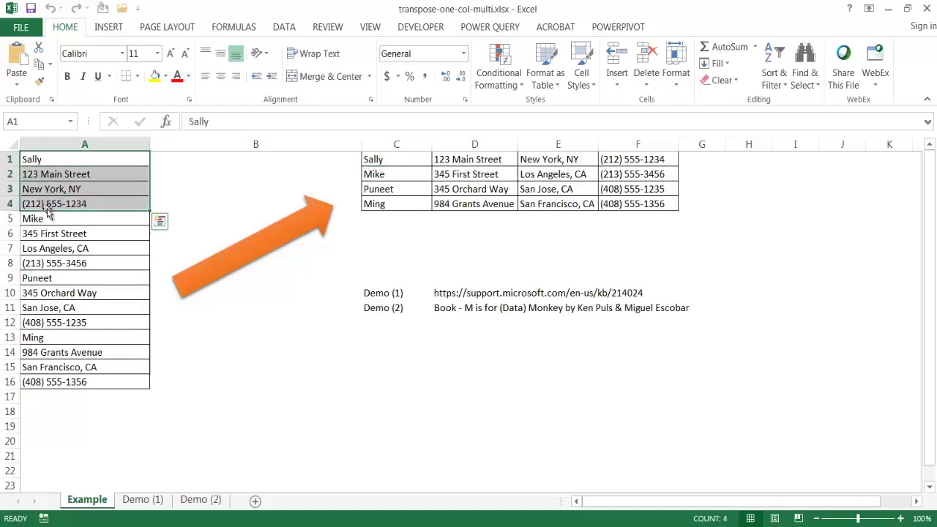
left_click(46, 218)
left_click_drag(48, 267, 59, 381)
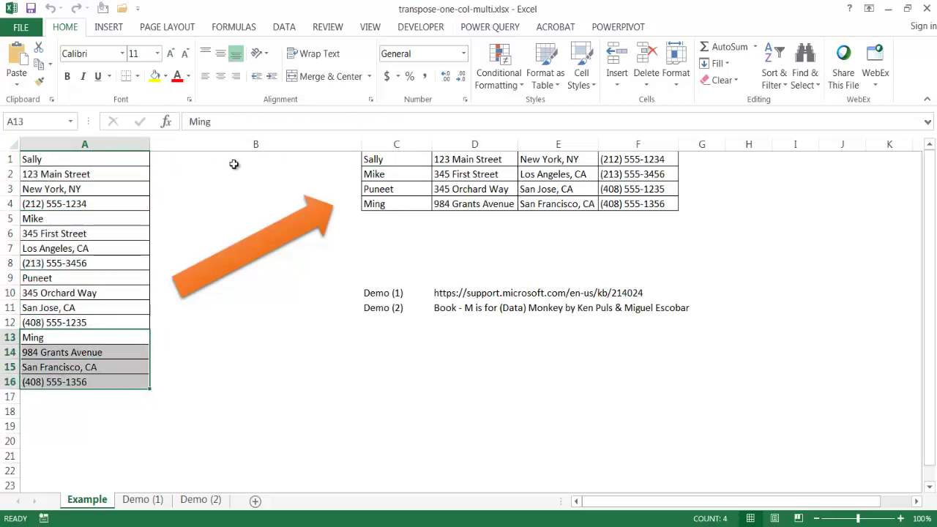
left_click(394, 159)
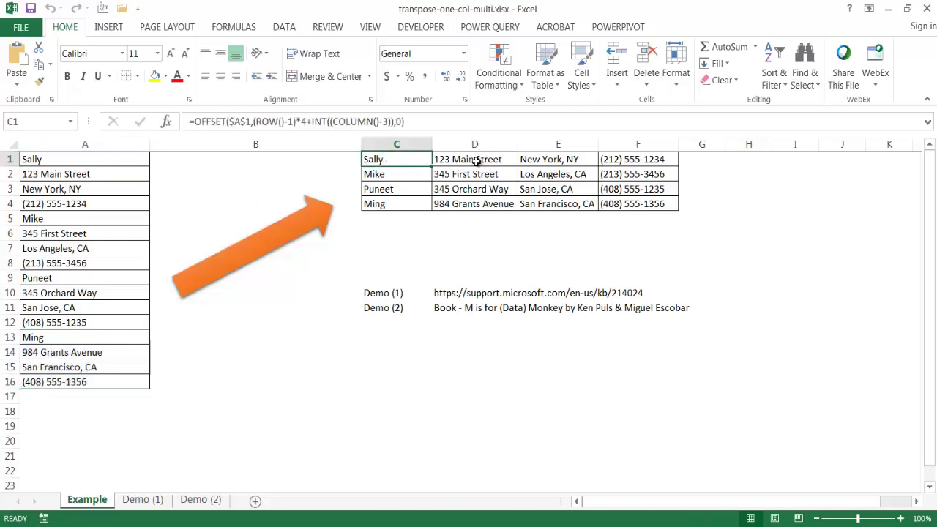
left_click(503, 161)
left_click(573, 160)
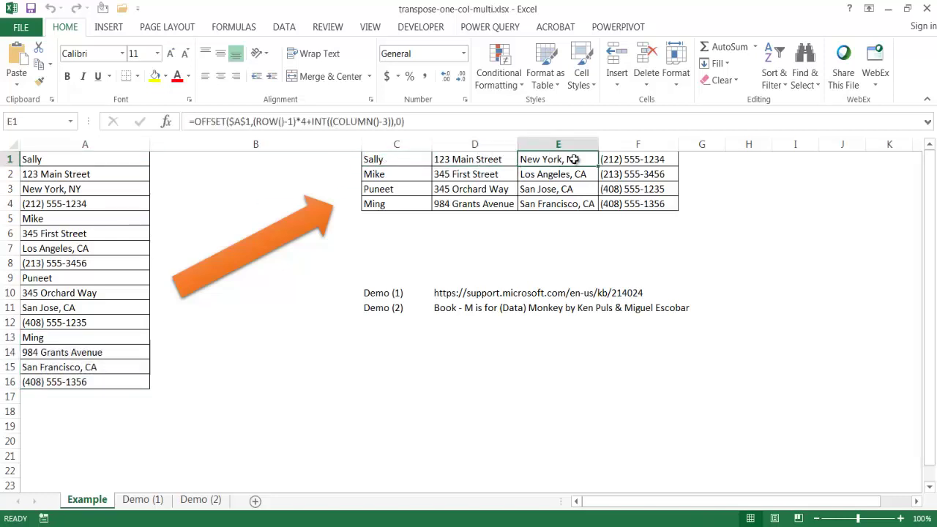
left_click(649, 159)
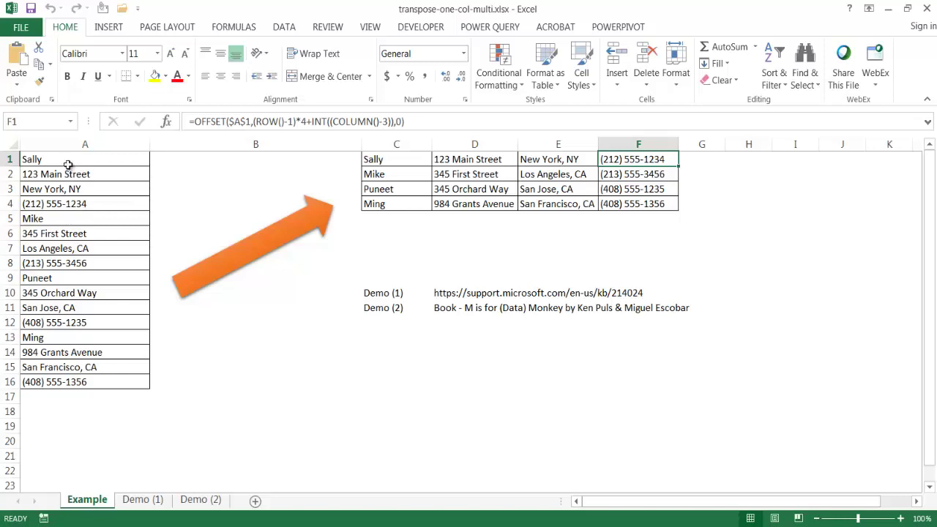
left_click_drag(67, 164, 65, 200)
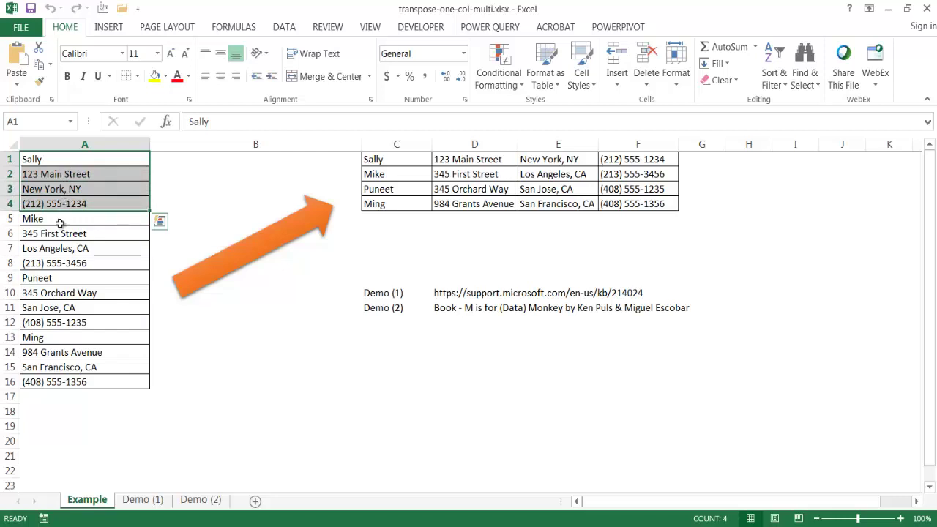
left_click_drag(63, 218, 62, 261)
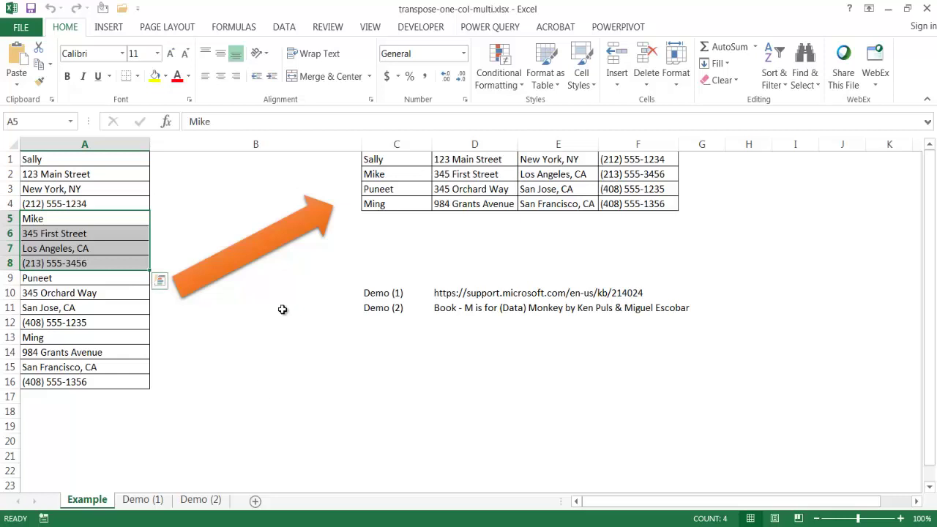
left_click(458, 293)
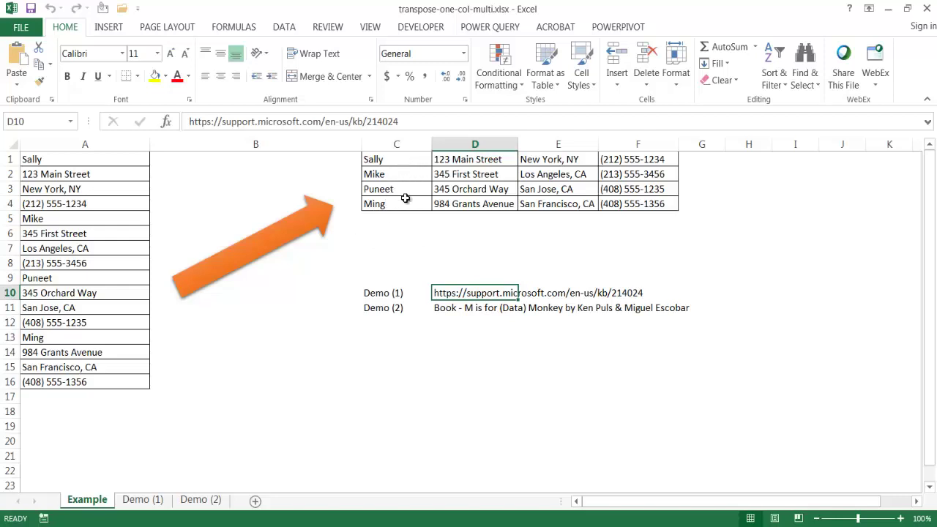
left_click(459, 310)
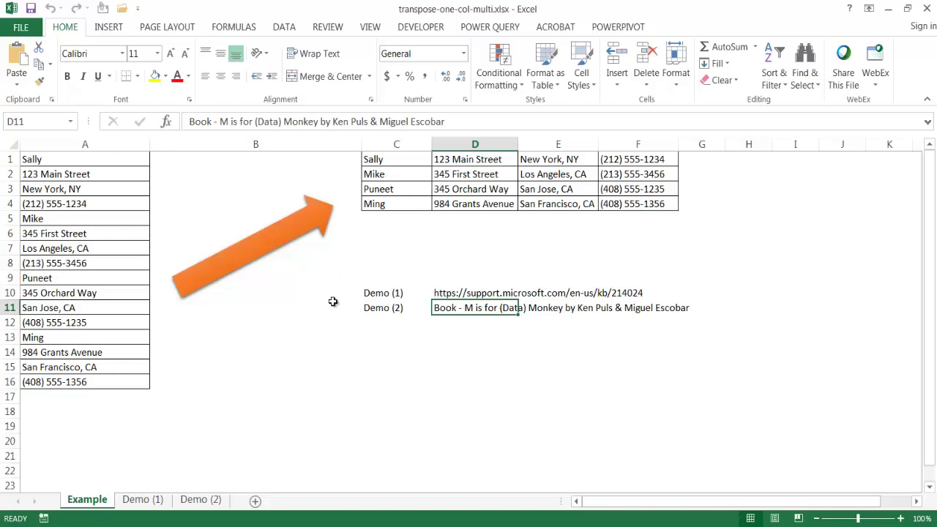
- Start Evaluate Formula on cell C1 and step through the (ROW()-1)*4 part of its OFFSET formula
left_click(409, 156)
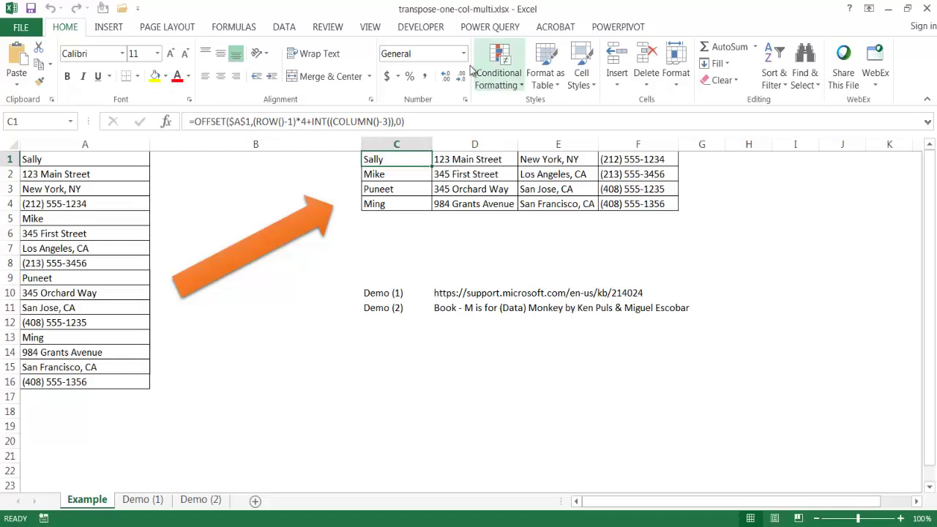
left_click(246, 29)
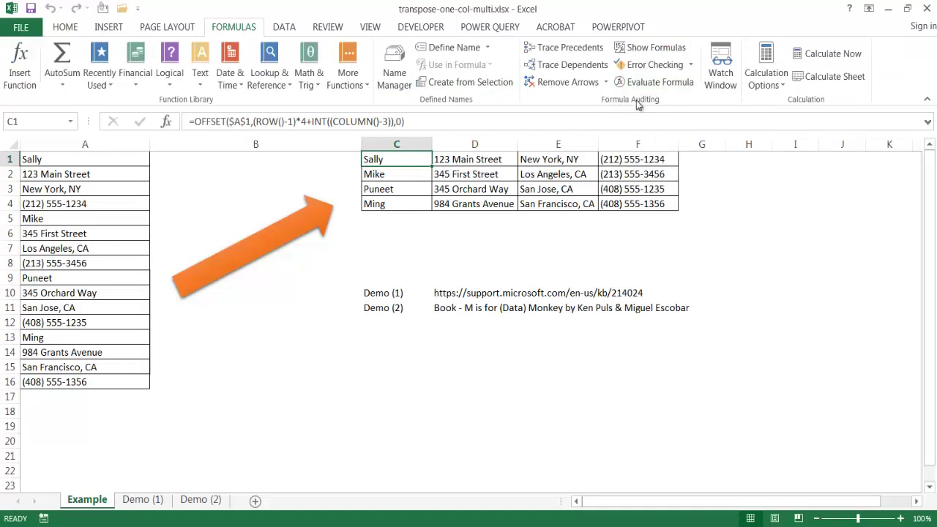
left_click(655, 82)
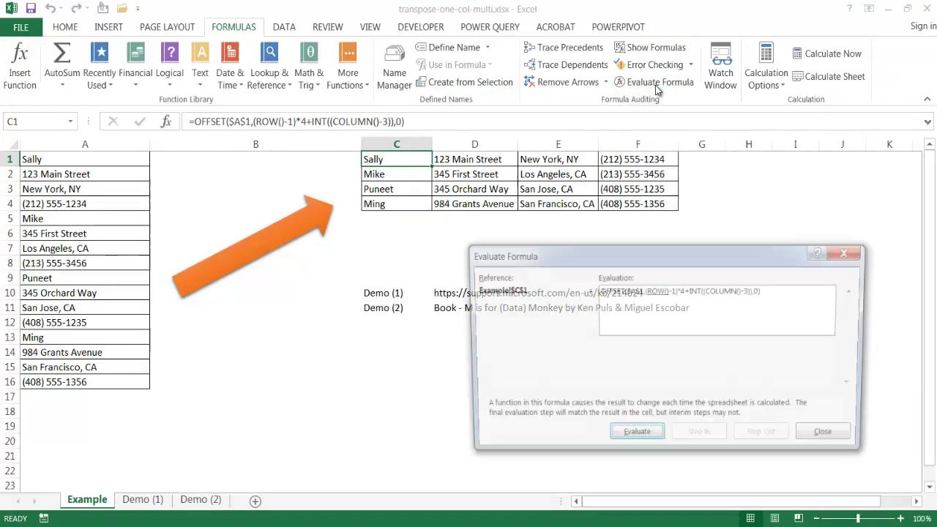
left_click_drag(579, 254, 564, 247)
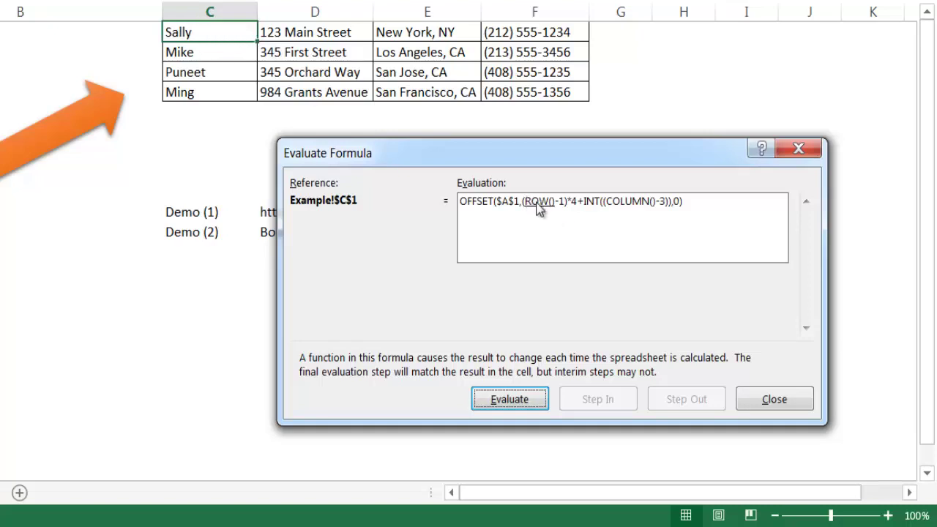
left_click(514, 399)
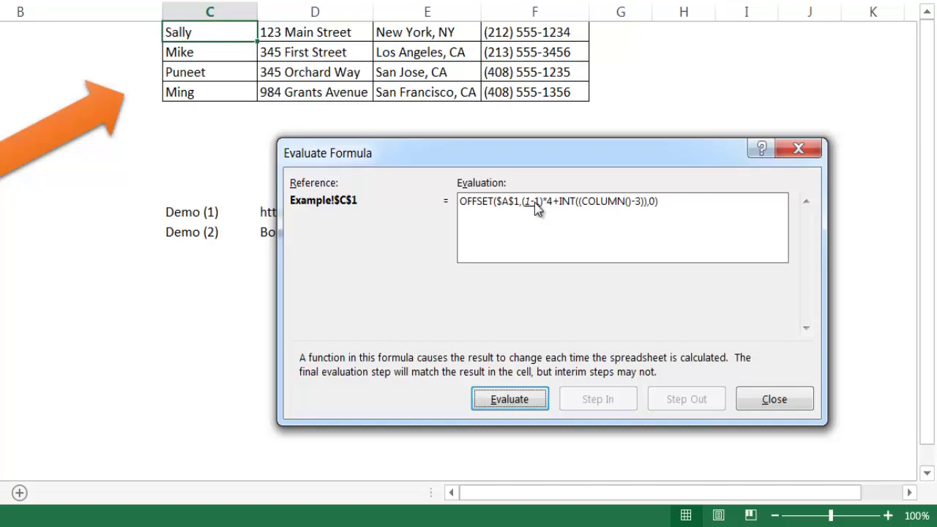
left_click(518, 400)
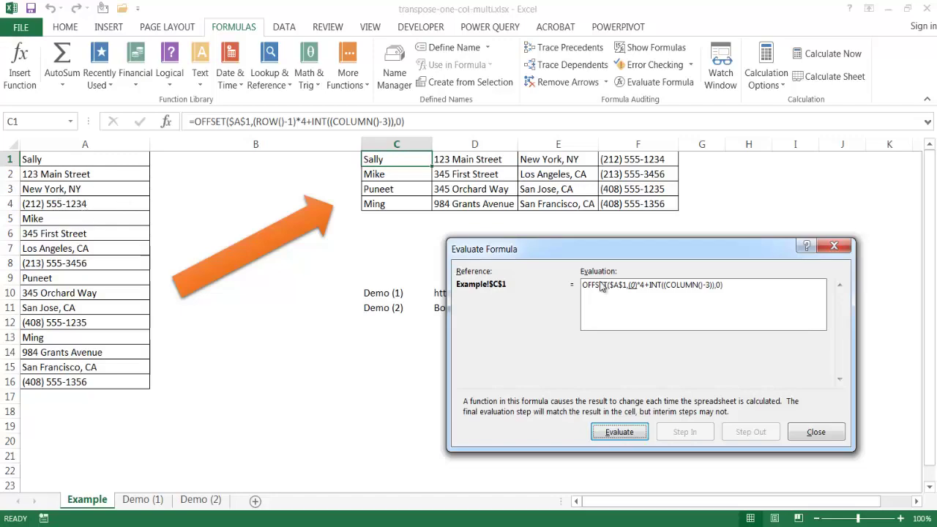
left_click(629, 436)
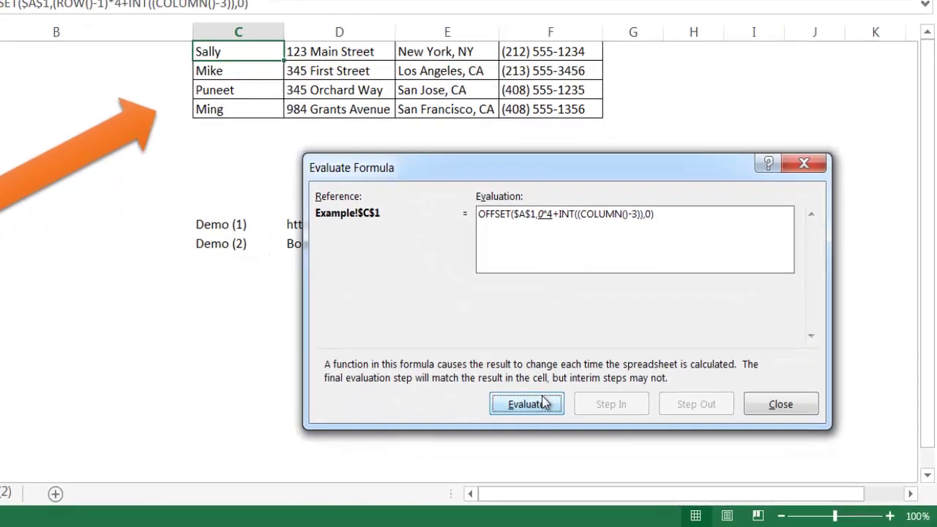
left_click(541, 404)
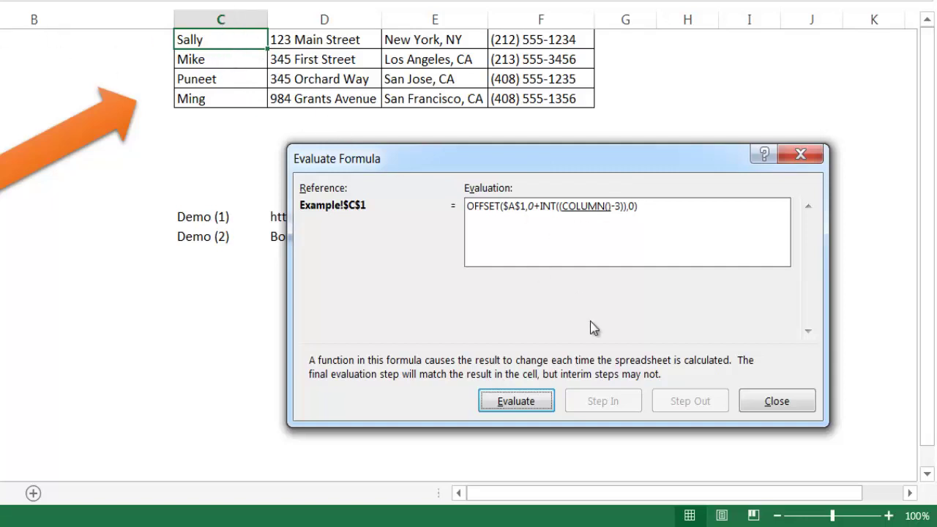
- Evaluate the INT((COLUMN()-3)) part of C1's formula through to the final OFFSET result and close the evaluation
left_click(509, 403)
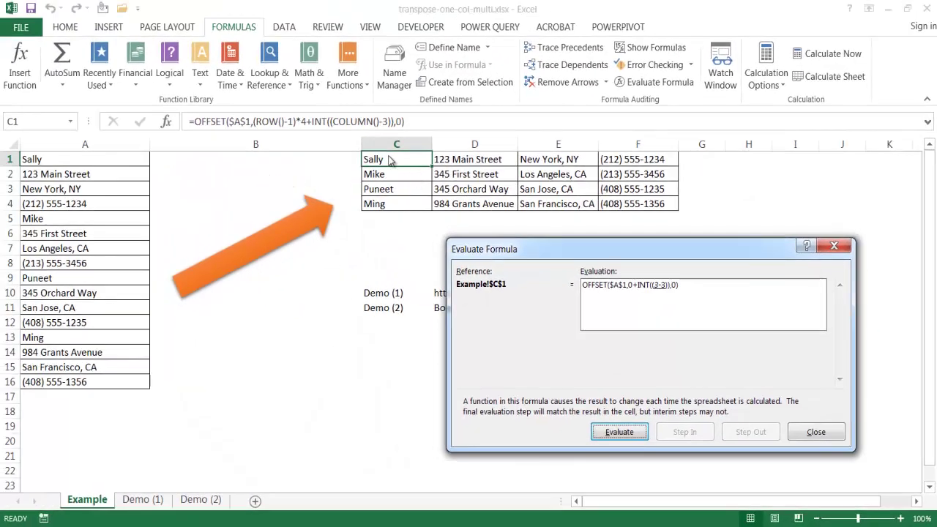
left_click(619, 431)
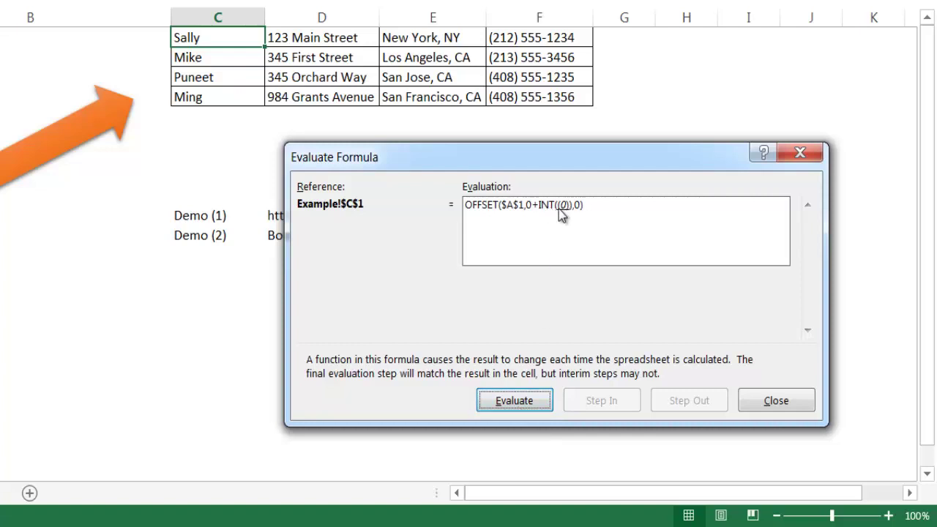
left_click(525, 402)
left_click(526, 402)
left_click(524, 402)
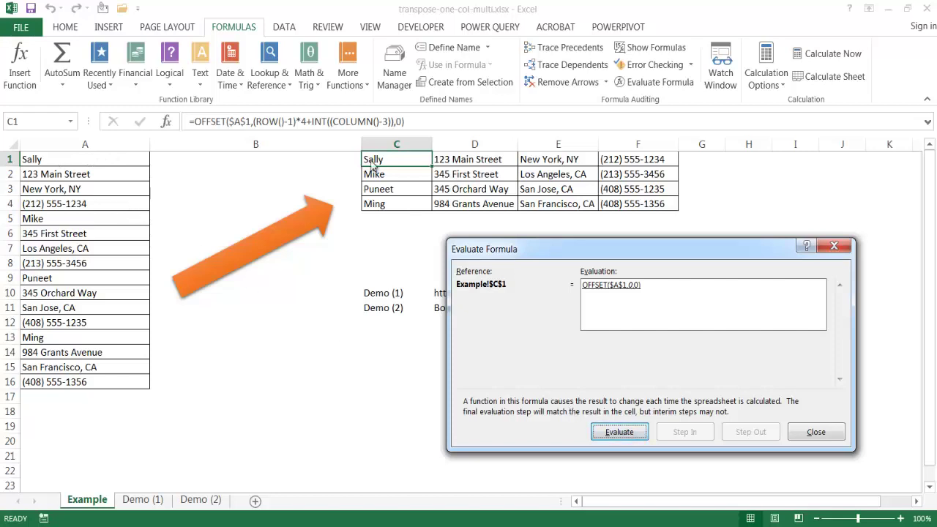
left_click(622, 432)
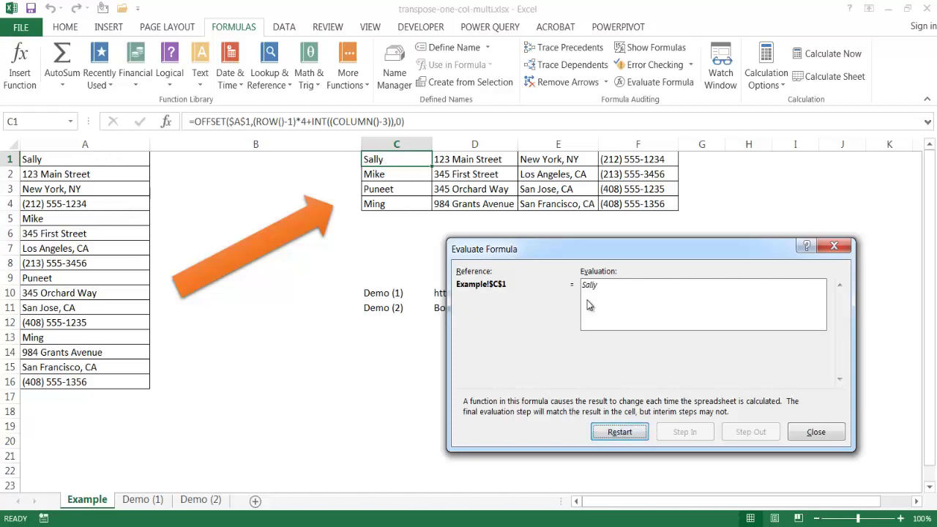
left_click(815, 432)
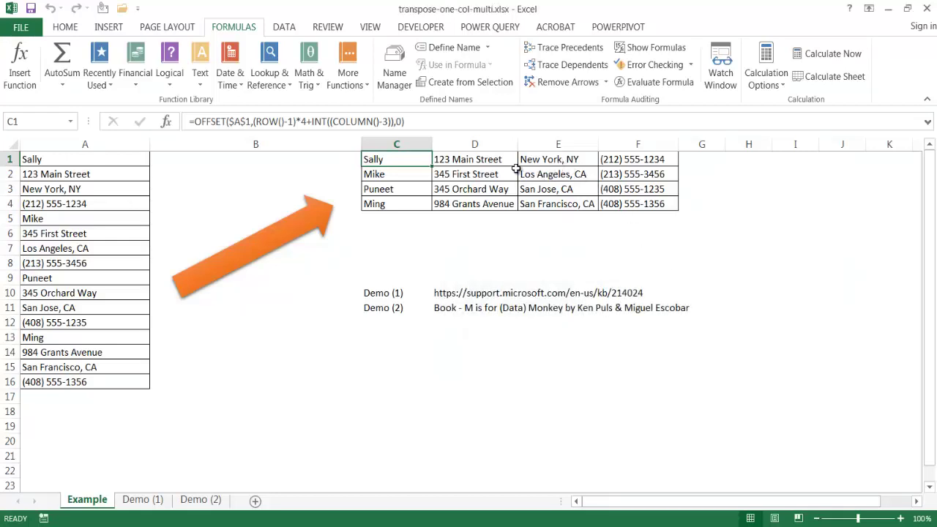
- Start Evaluate Formula on cell E2 and step through the (ROW()-1)*4 part of its OFFSET formula
left_click(550, 175)
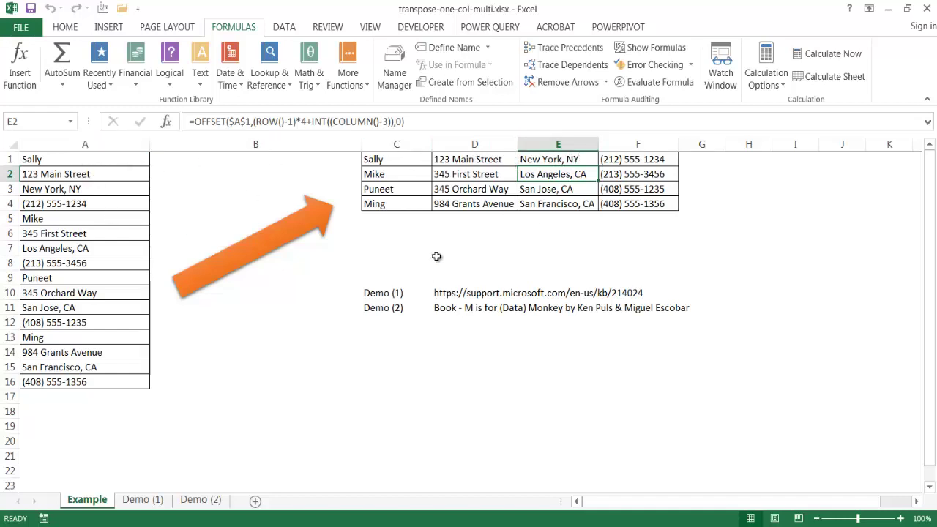
left_click(674, 84)
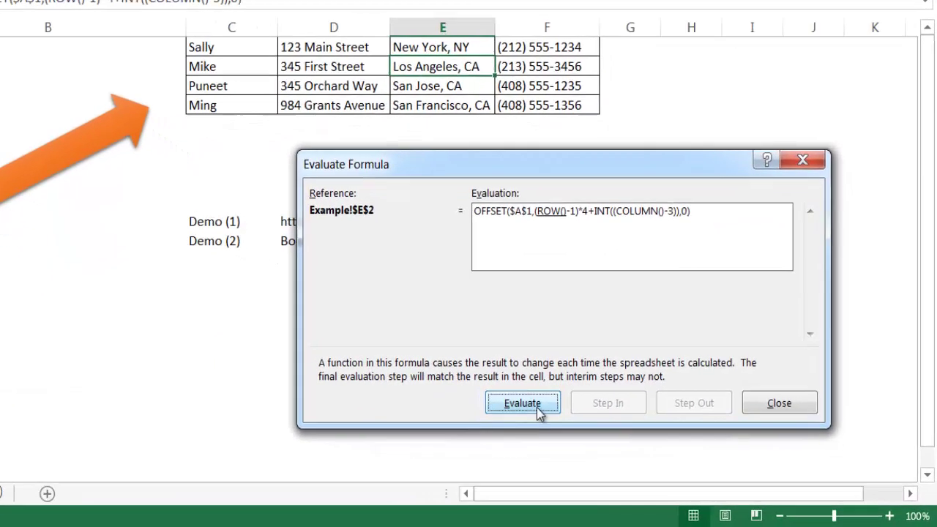
left_click(631, 429)
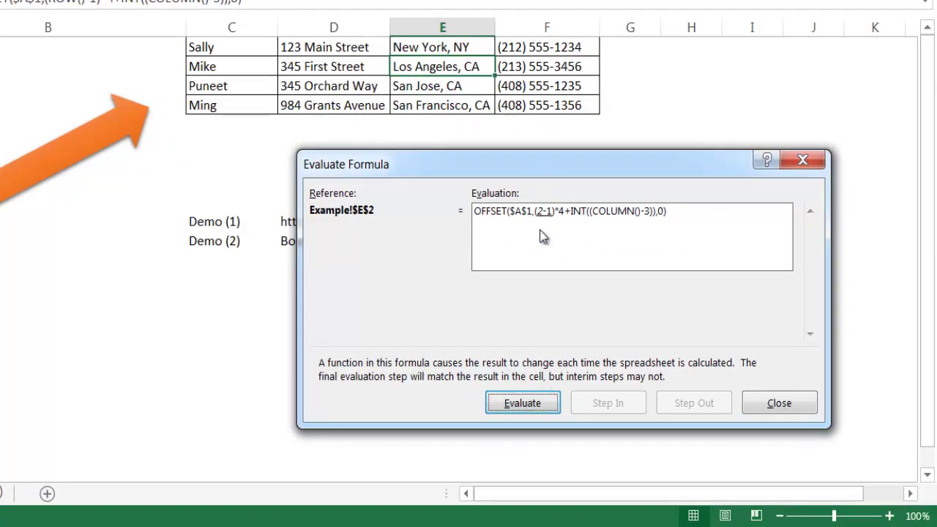
left_click(542, 406)
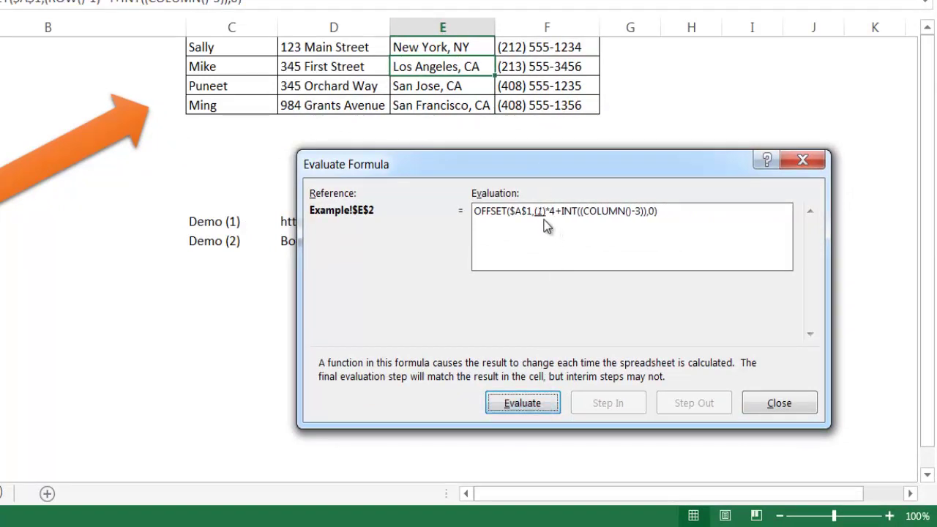
left_click(536, 402)
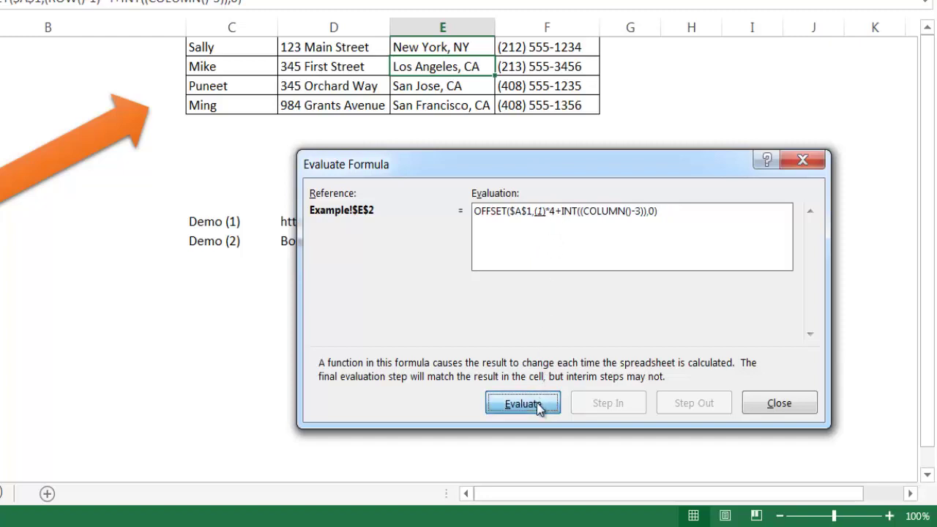
left_click(538, 405)
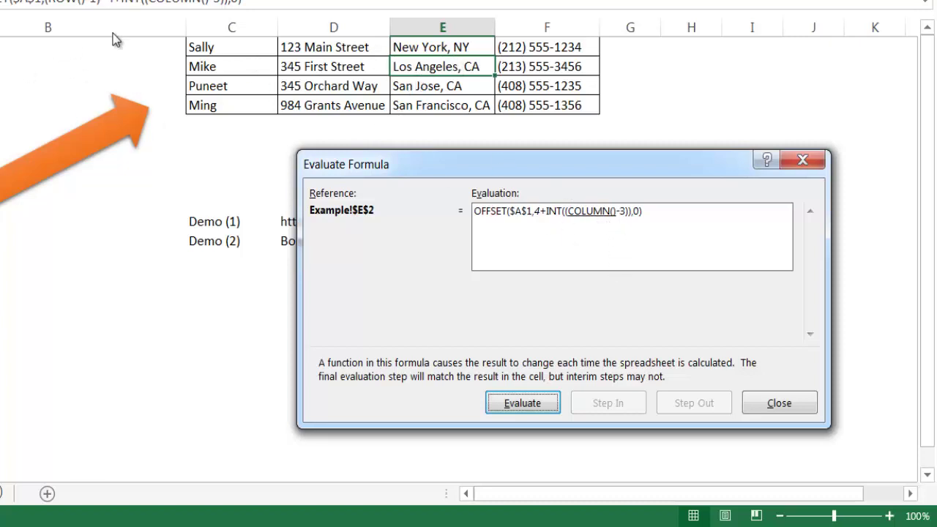
- Evaluate the INT((COLUMN()-3)) part of E2's formula through to the final OFFSET result and close the evaluation
left_click(532, 403)
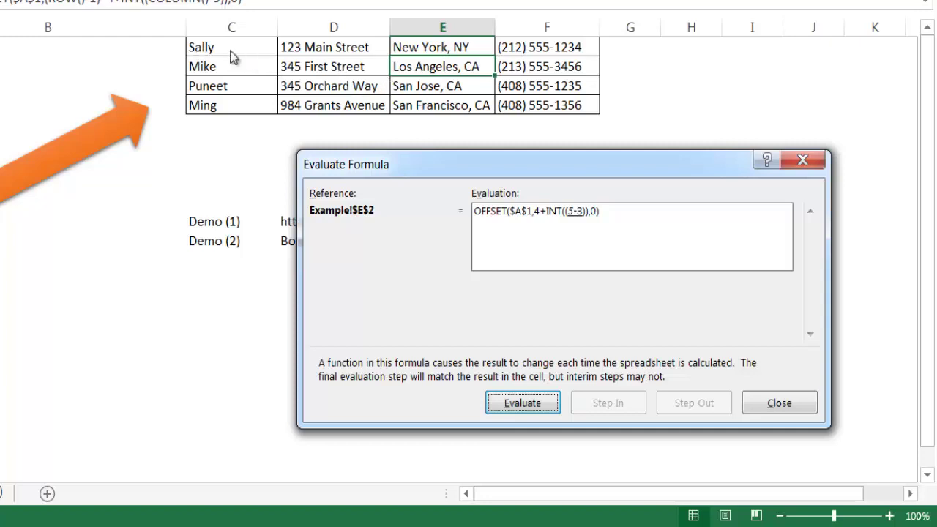
left_click(523, 403)
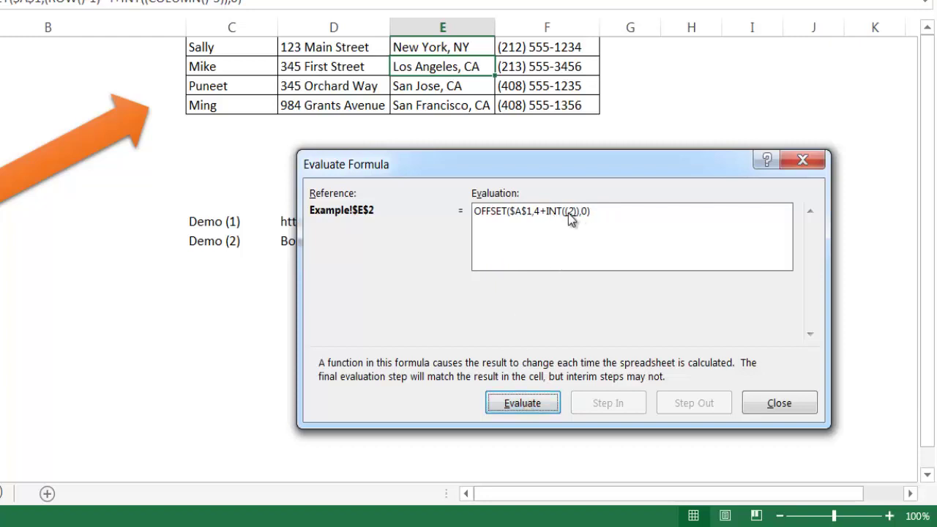
left_click(540, 406)
left_click(524, 406)
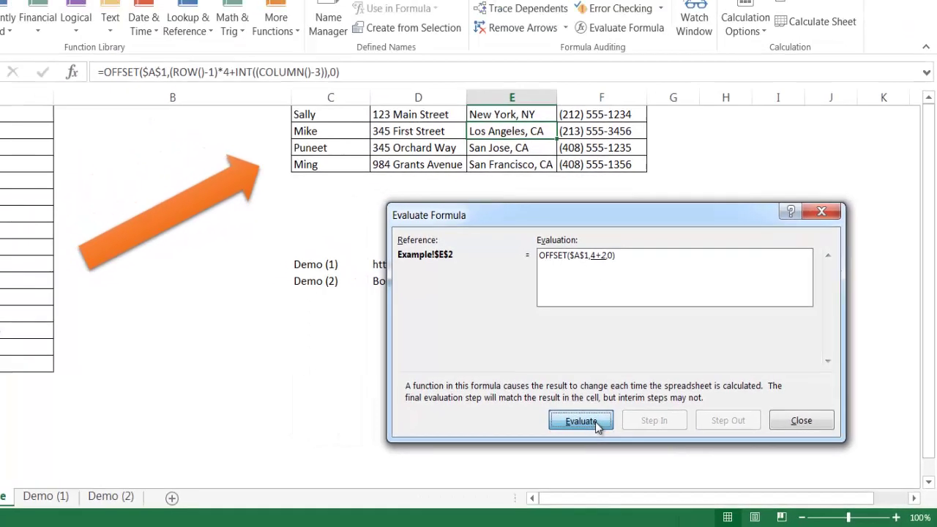
left_click(595, 421)
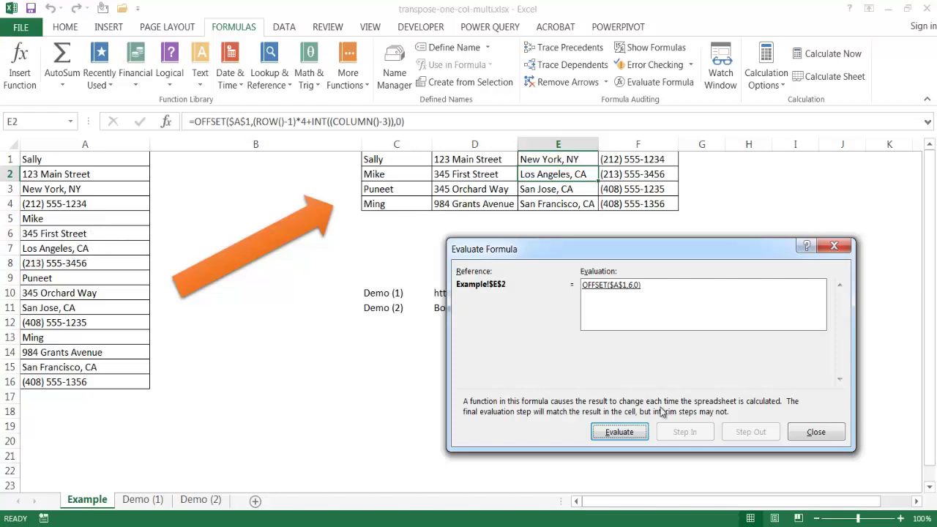
left_click(630, 432)
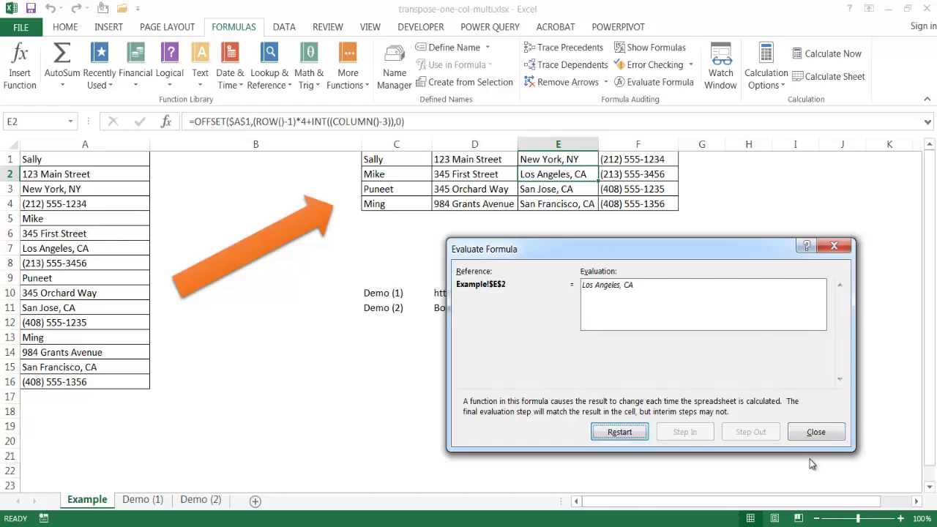
left_click(816, 433)
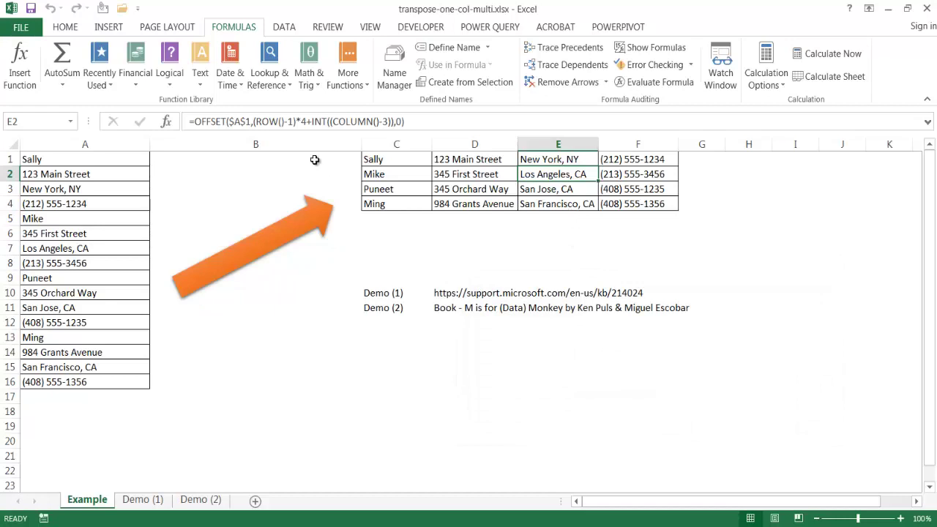
- Copy the full OFFSET formula text from cell C1 on the Example sheet
left_click(413, 160)
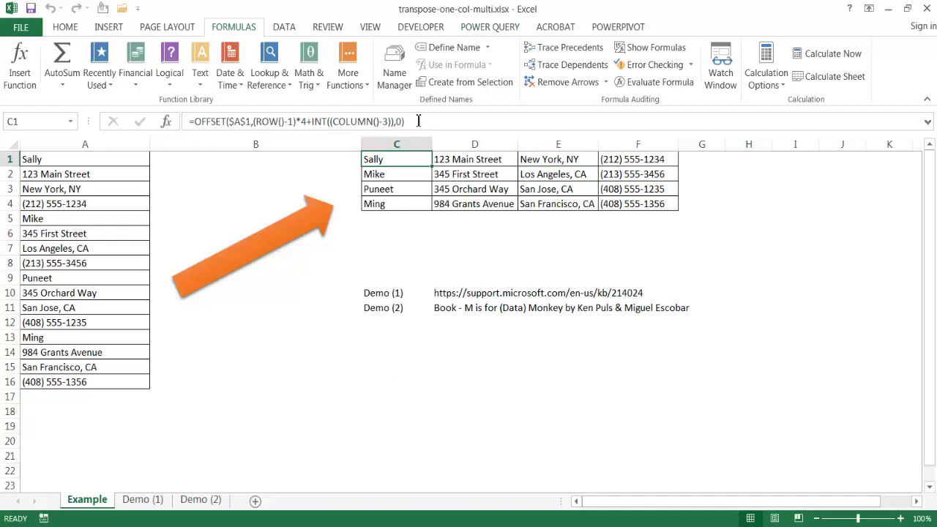
triple_click(269, 122)
key("ctrl+c")
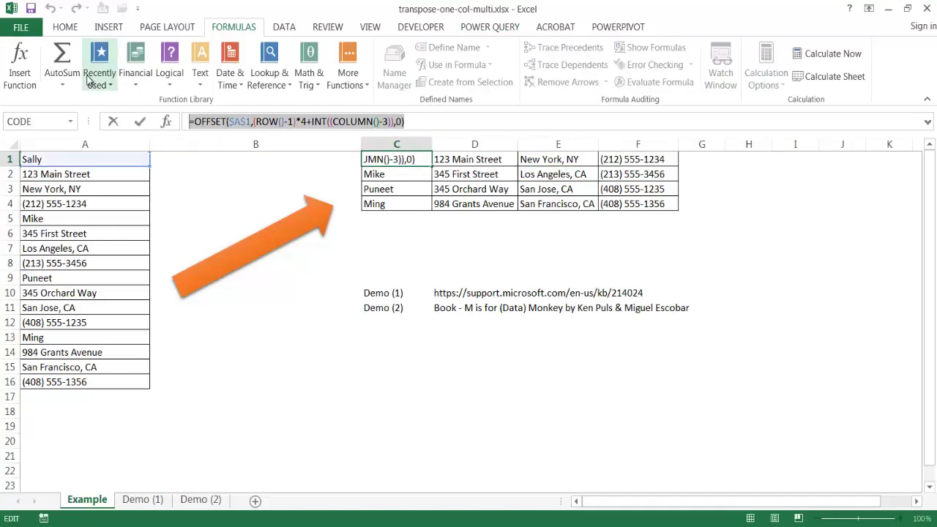
key("Escape")
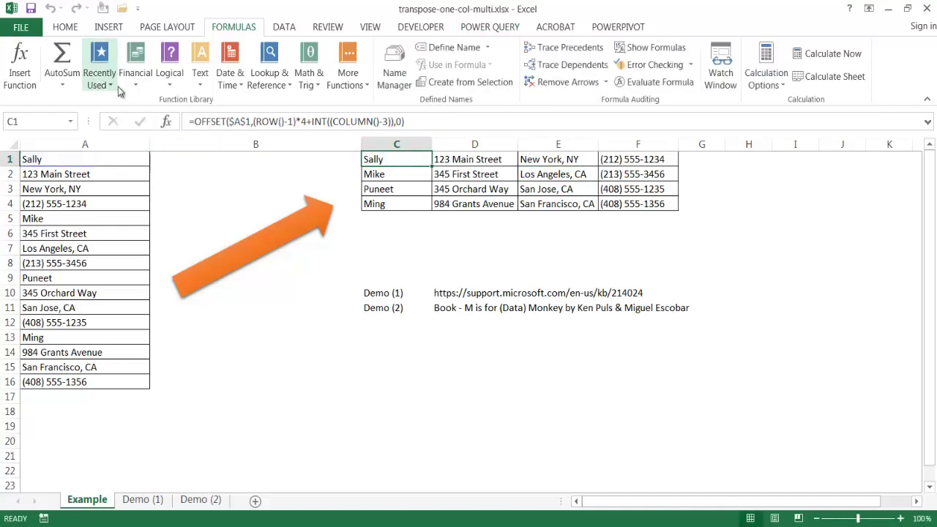
- On the Demo (1) sheet, examine the blank rows separating the records in column A
left_click(143, 499)
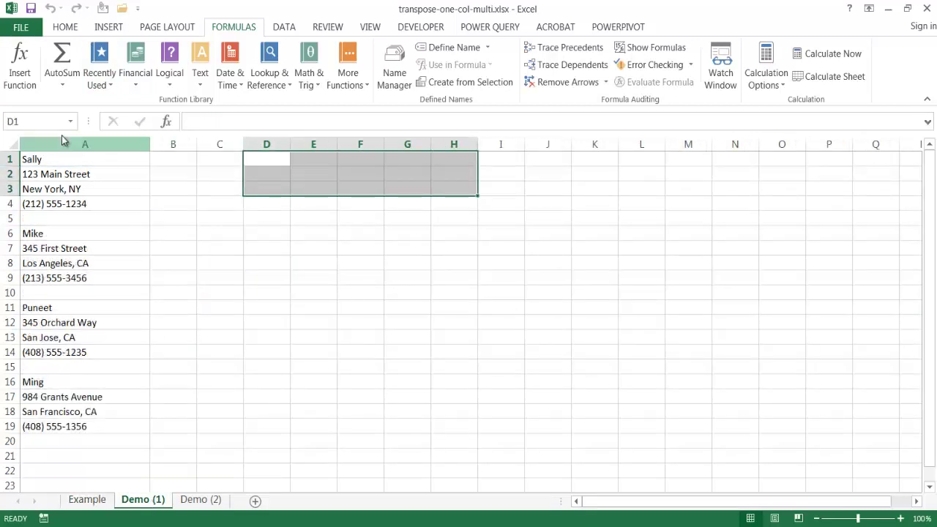
left_click(38, 216)
left_click(83, 293)
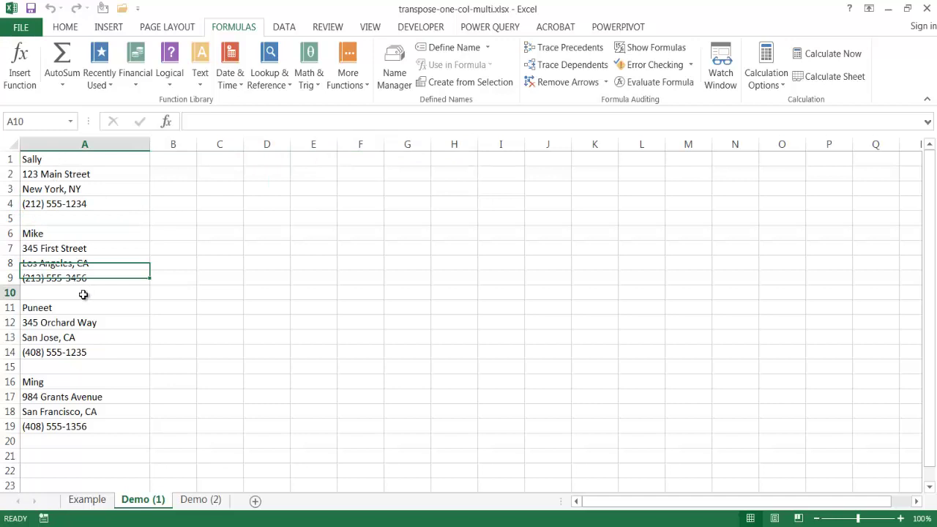
left_click(78, 366)
left_click(66, 442)
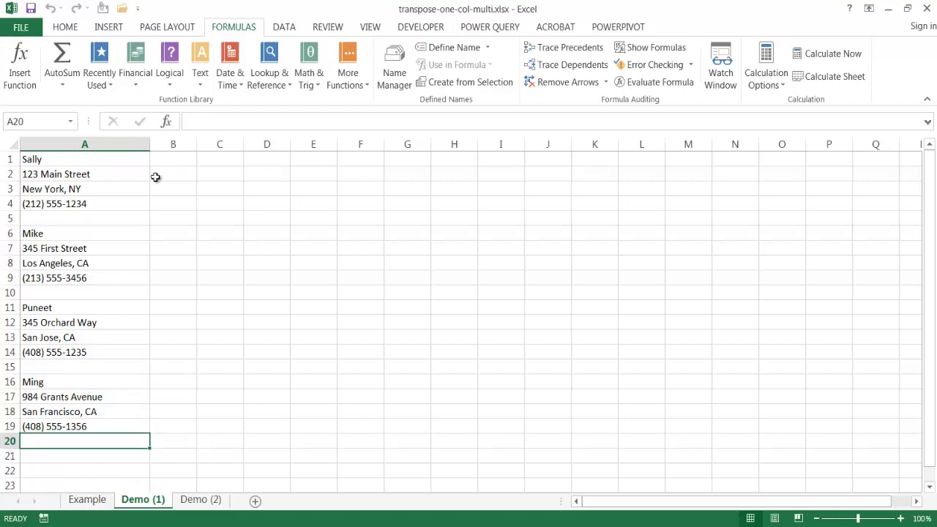
- Paste the copied OFFSET formula into C1 of Demo (1) and set its row multiplier to 5
left_click(233, 158)
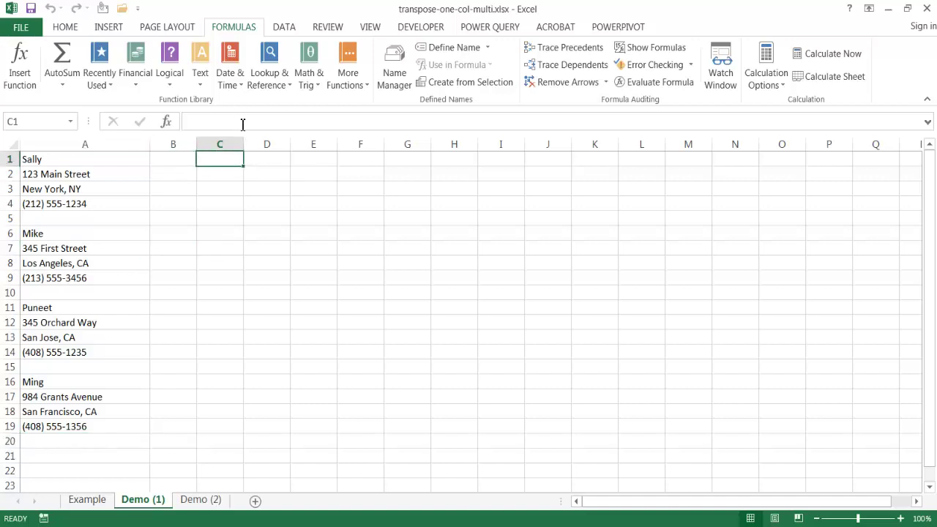
left_click(243, 125)
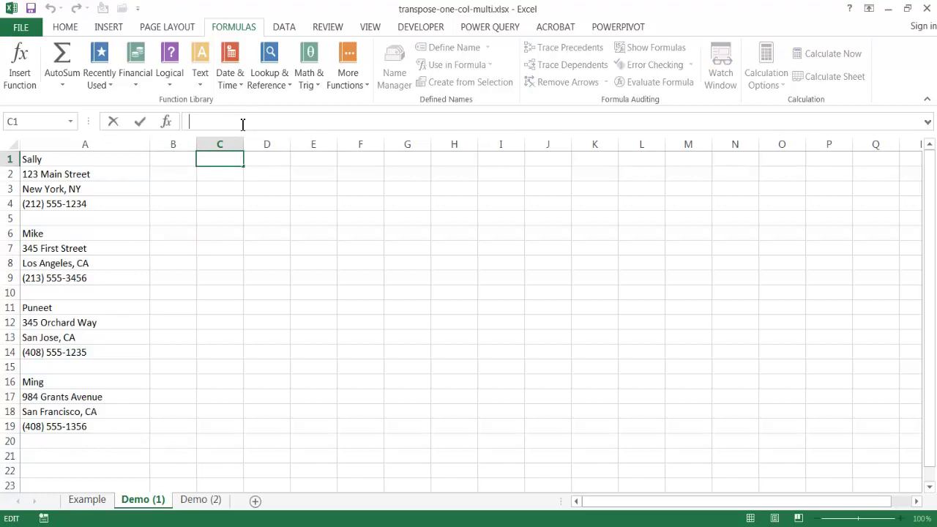
key("ctrl+v")
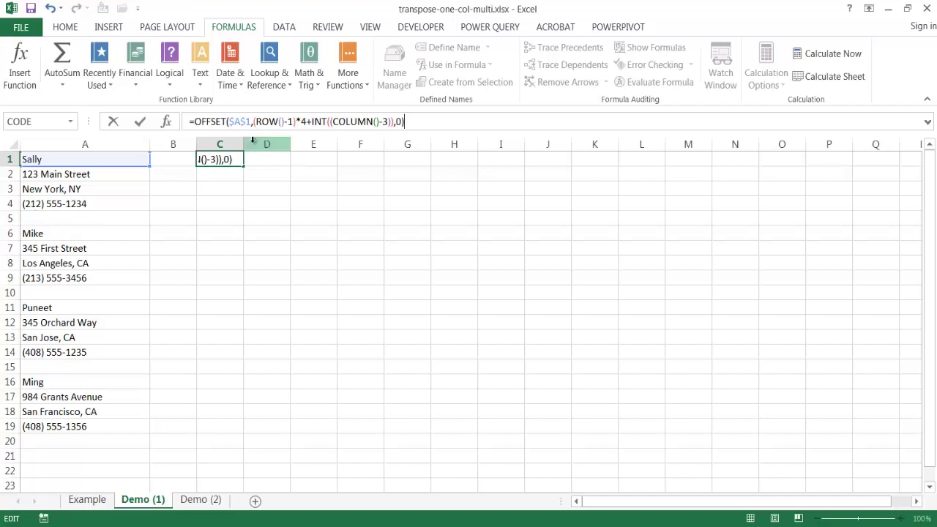
left_click(307, 123)
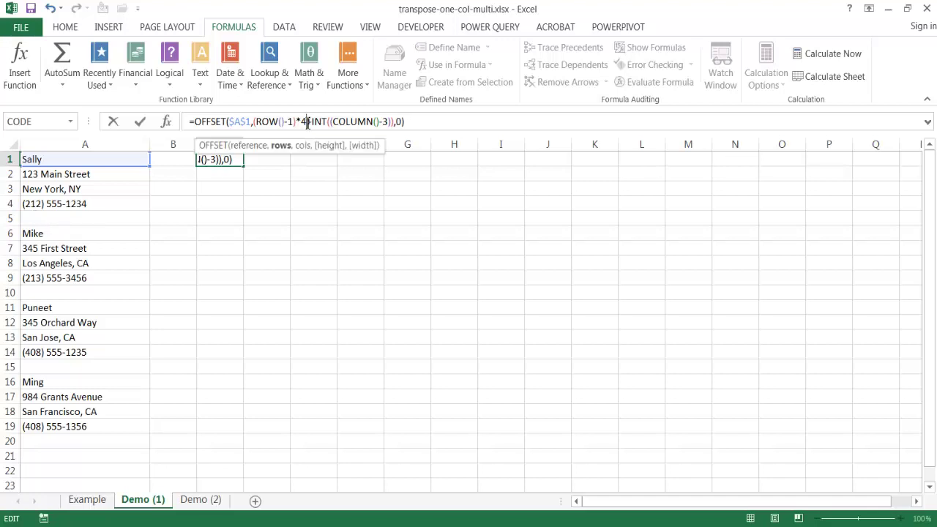
type("5")
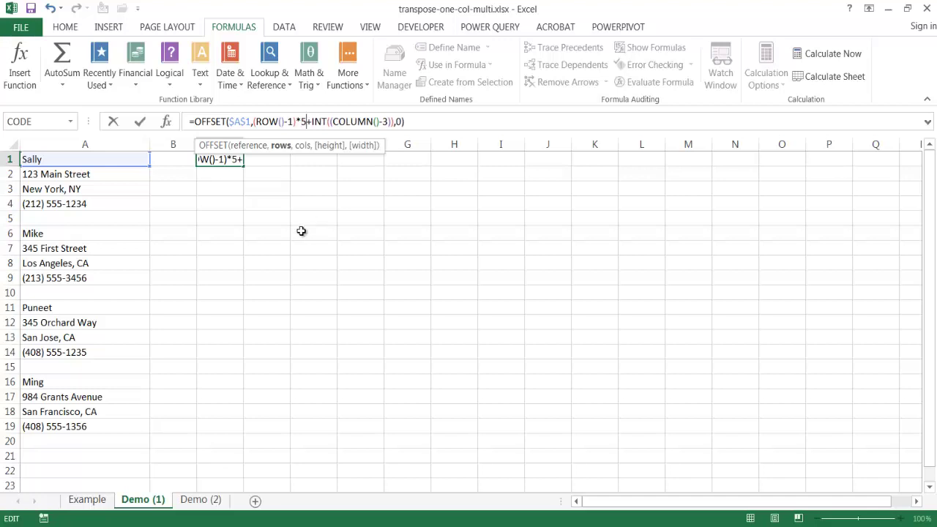
key("ctrl+Return")
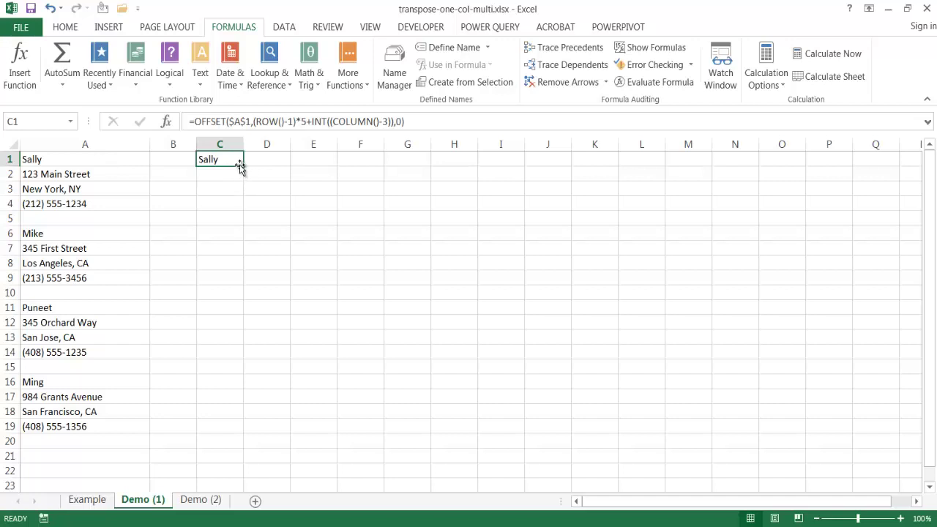
- Fill C1's formula across to column F and down to row 4, and autofit columns C to F
left_click_drag(243, 165, 375, 163)
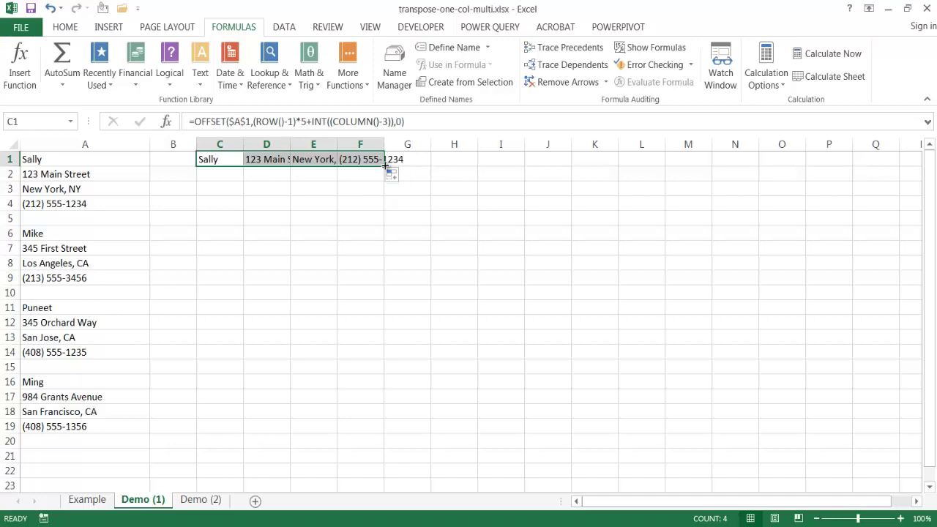
left_click_drag(385, 165, 385, 208)
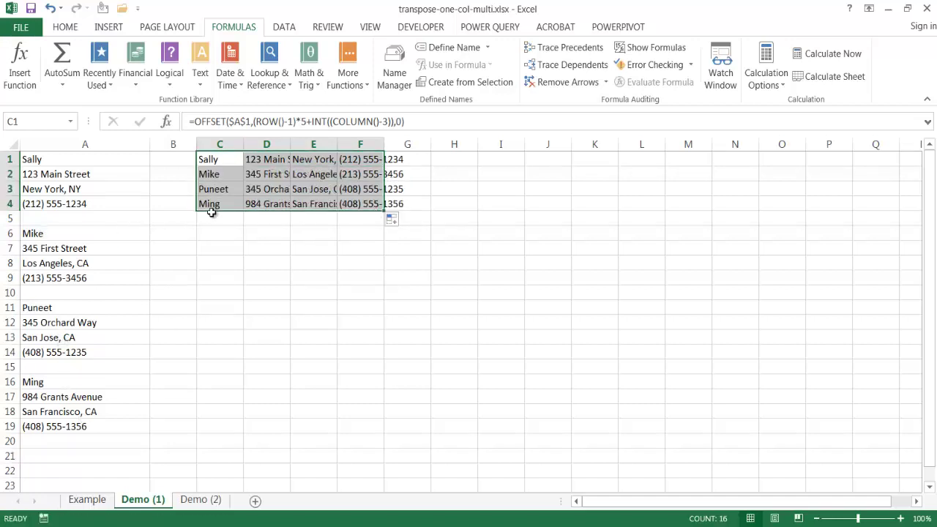
left_click_drag(224, 144, 336, 142)
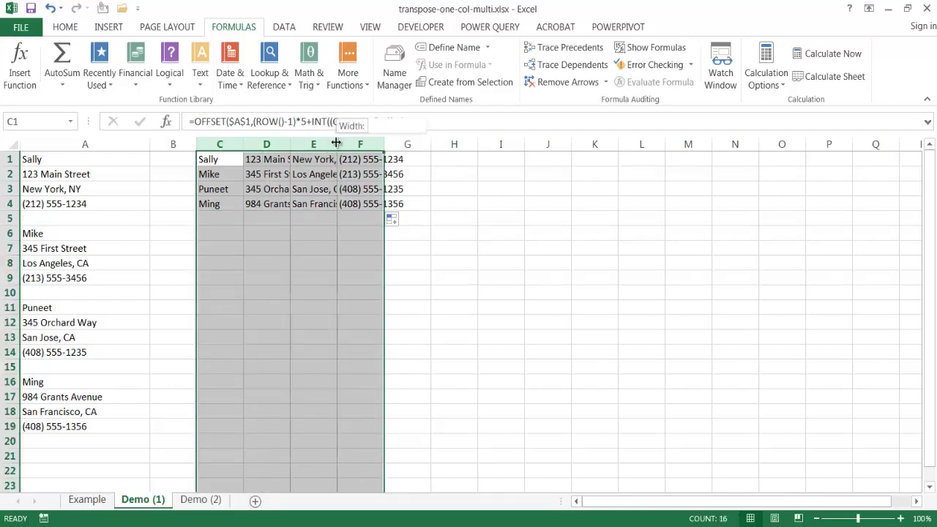
double_click(336, 142)
left_click(331, 261)
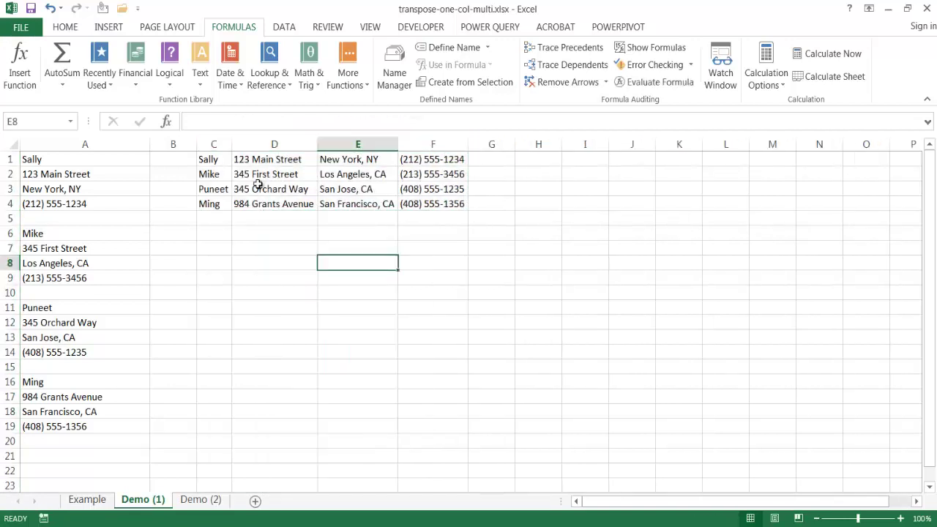
- Review the blank separator row in A5 and the OFFSET formula in C1
left_click(48, 219)
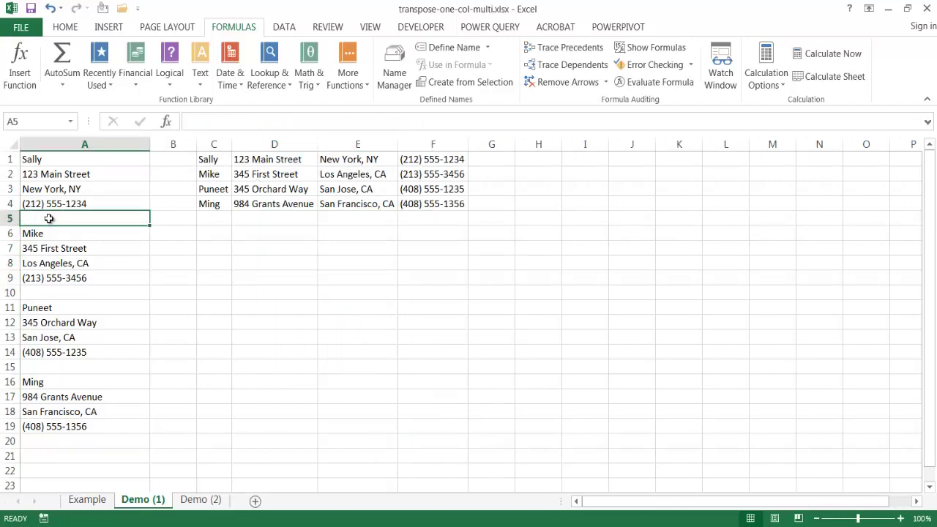
key("ctrl+Home")
key("Right")
key("Right")
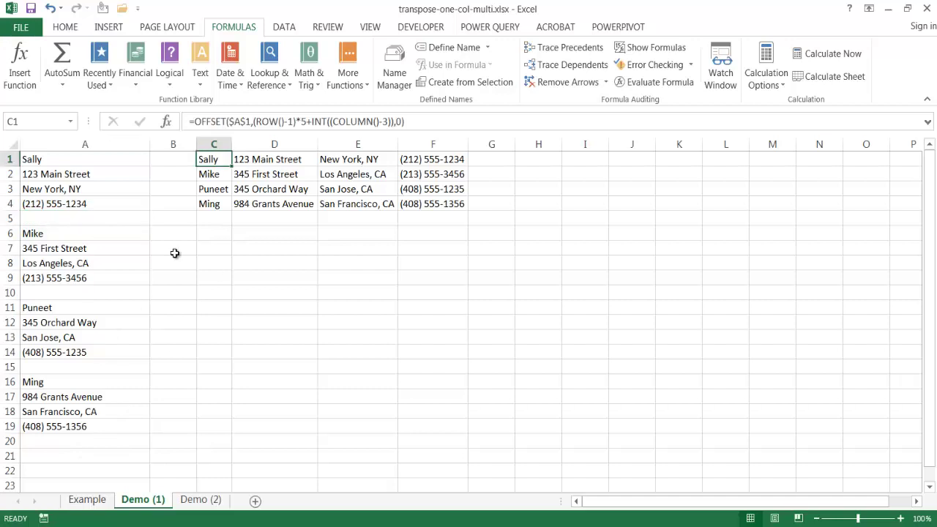
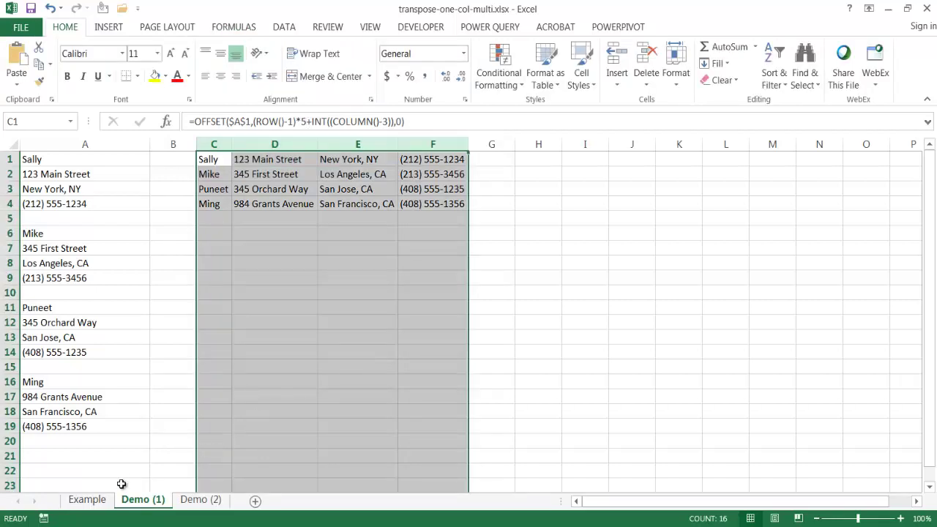
- Return to the Example sheet and check the book reference listed for Demo (2)
left_click(101, 500)
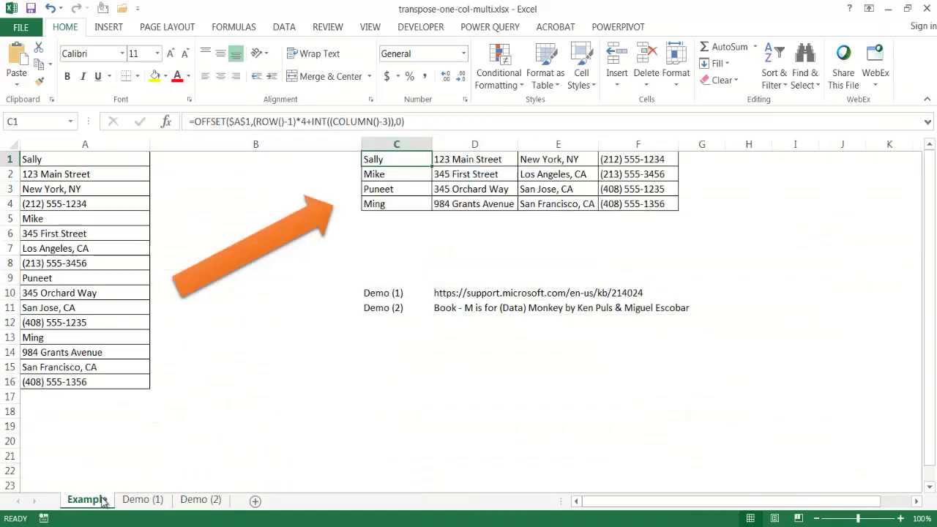
left_click(443, 309)
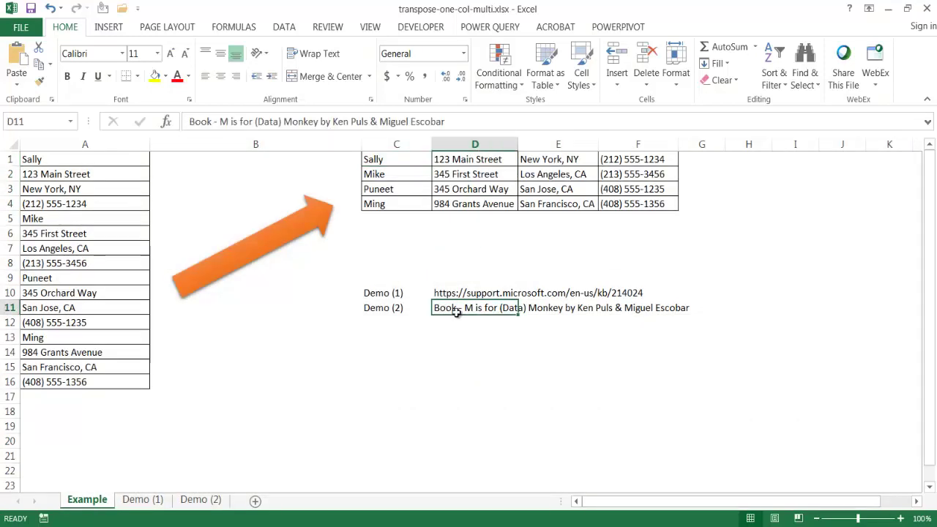
left_click(487, 347)
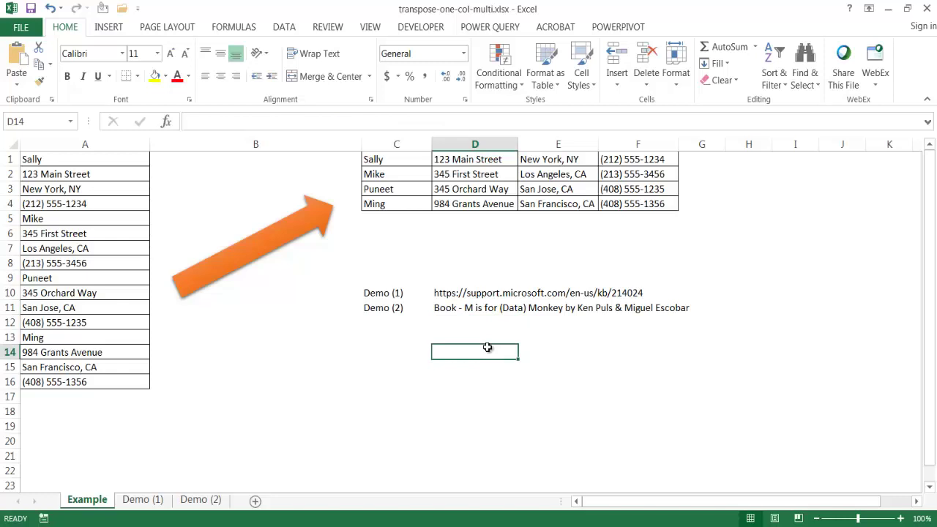
left_click(466, 309)
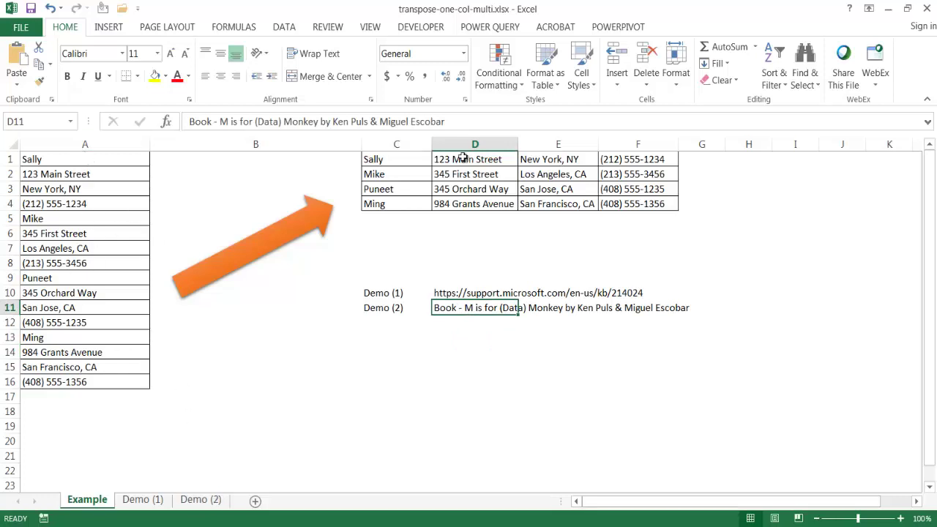
- Load range $A$1:$A$19 of the Demo (2) sheet into Power Query as a table without headers
left_click(201, 500)
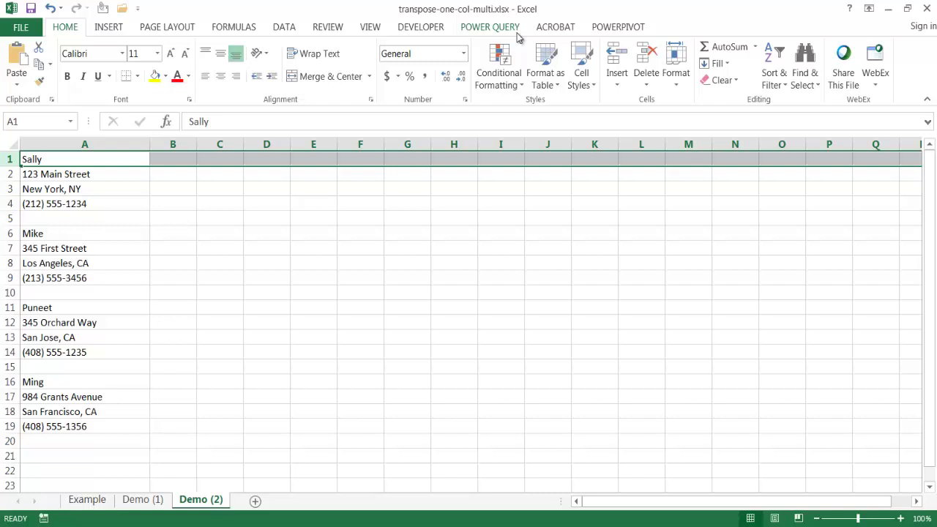
left_click(119, 162)
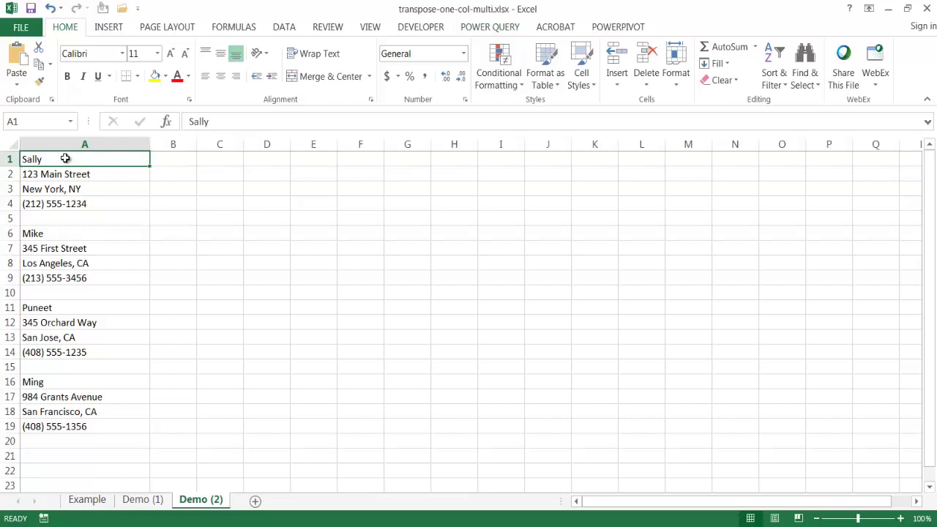
left_click(498, 27)
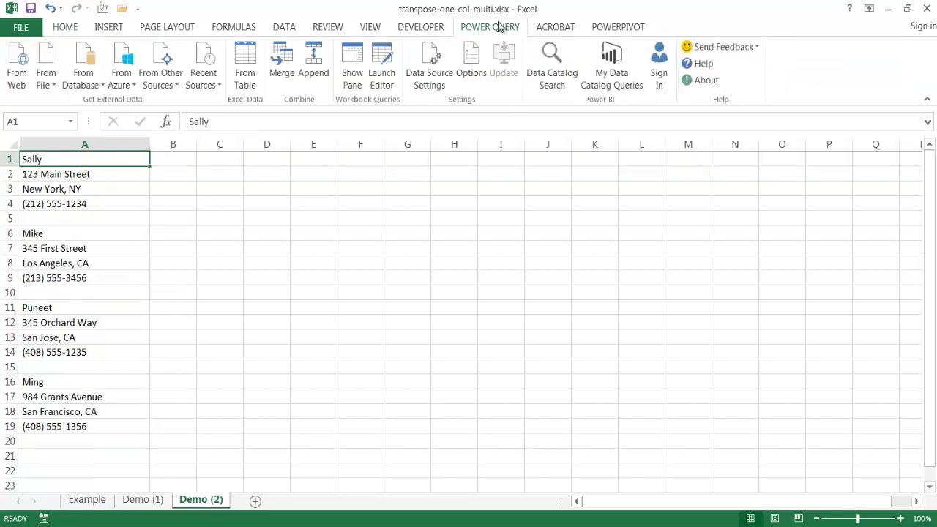
left_click(246, 89)
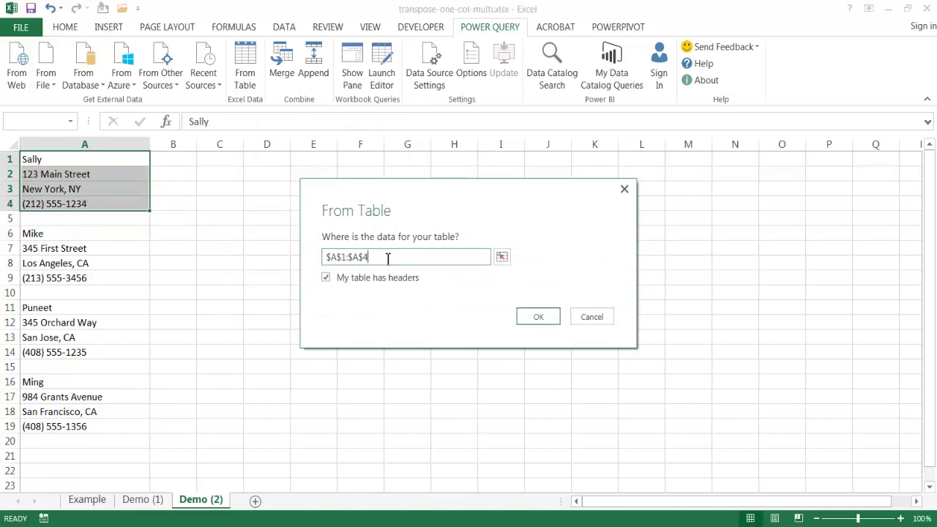
key("BackSpace")
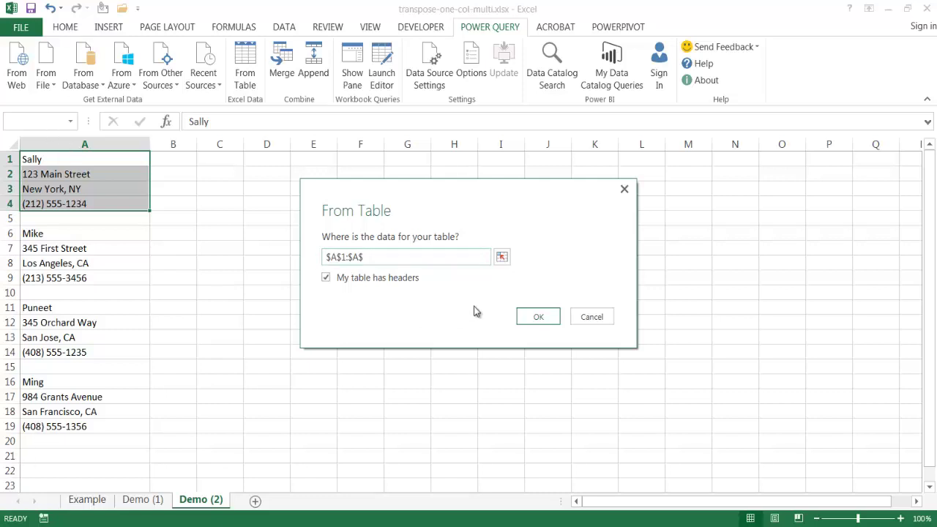
type("19")
left_click(326, 279)
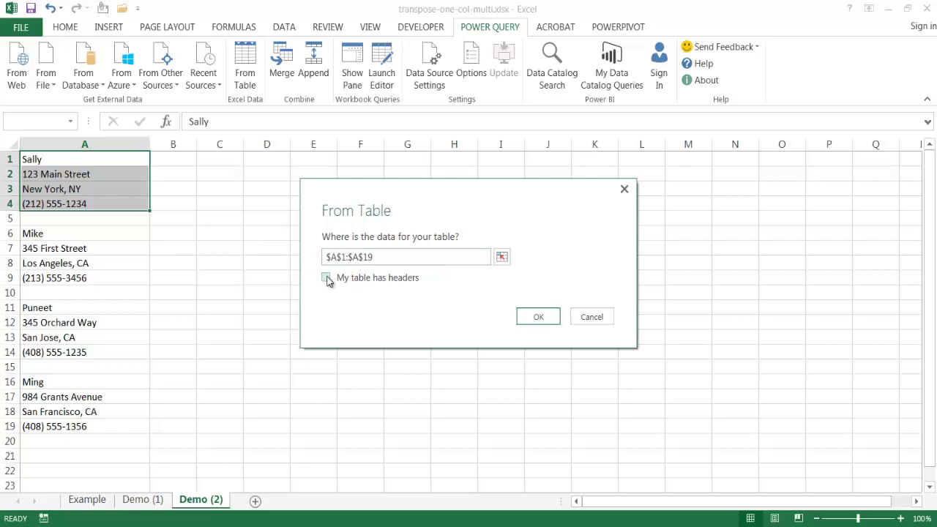
left_click(540, 318)
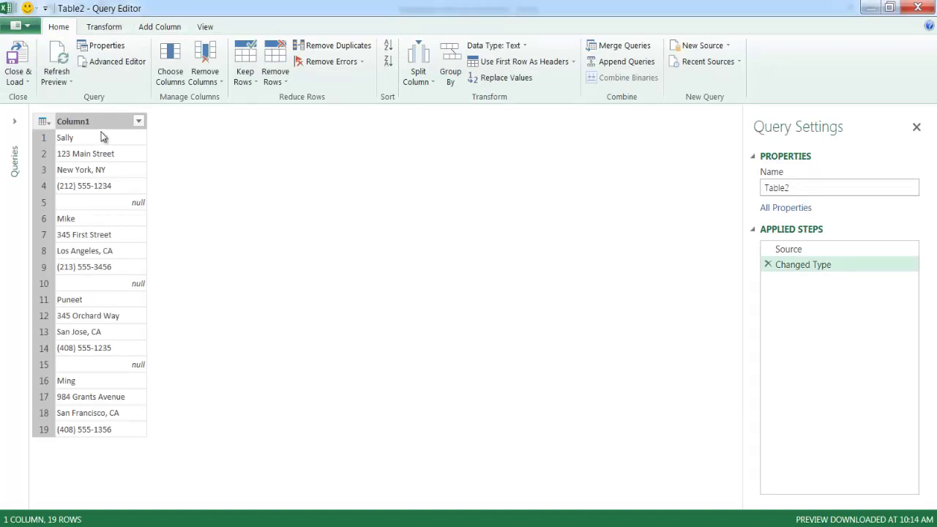
- Add an index column starting from 0 to the query
left_click(148, 27)
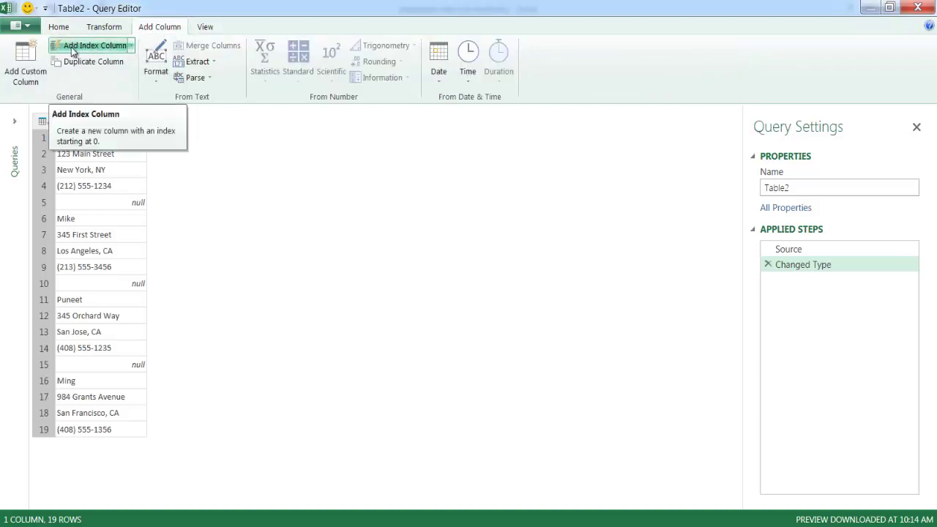
left_click(131, 46)
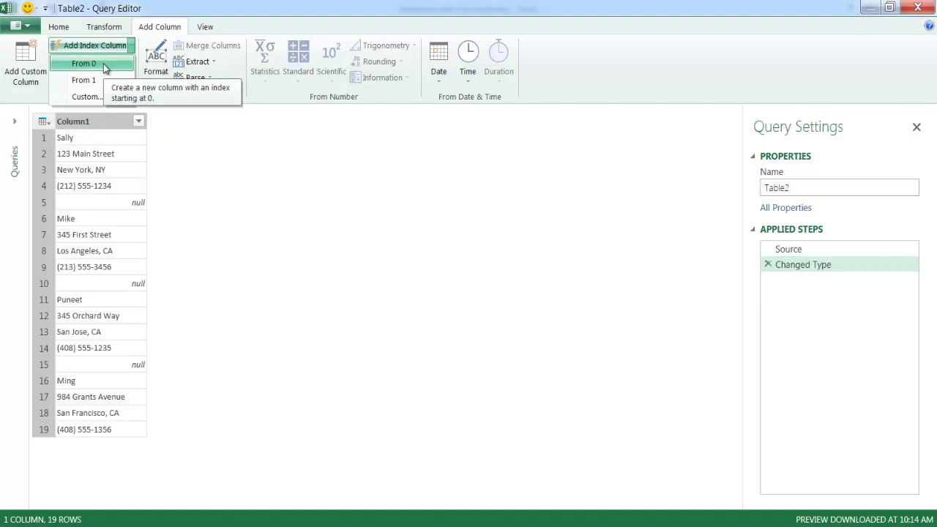
left_click(104, 66)
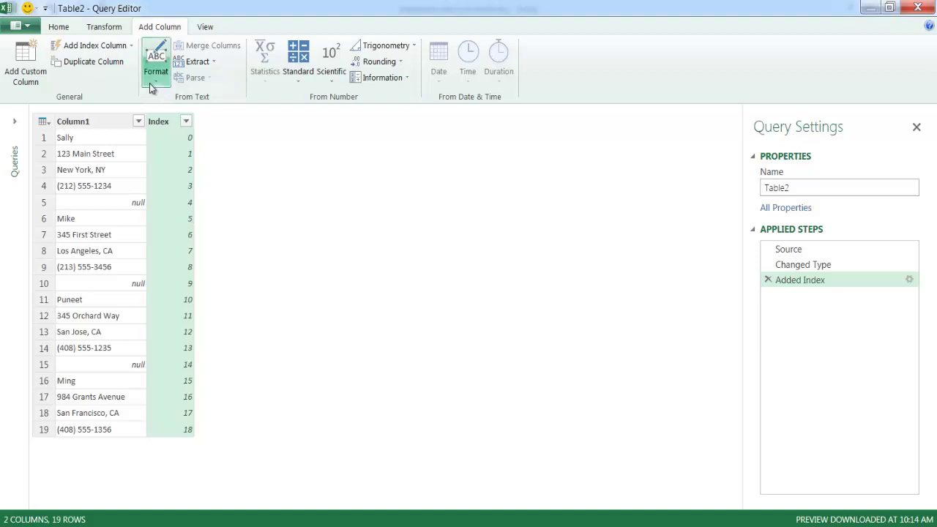
- Add a Modulo column that calculates the remainder of the Index column divided by 5
left_click(300, 79)
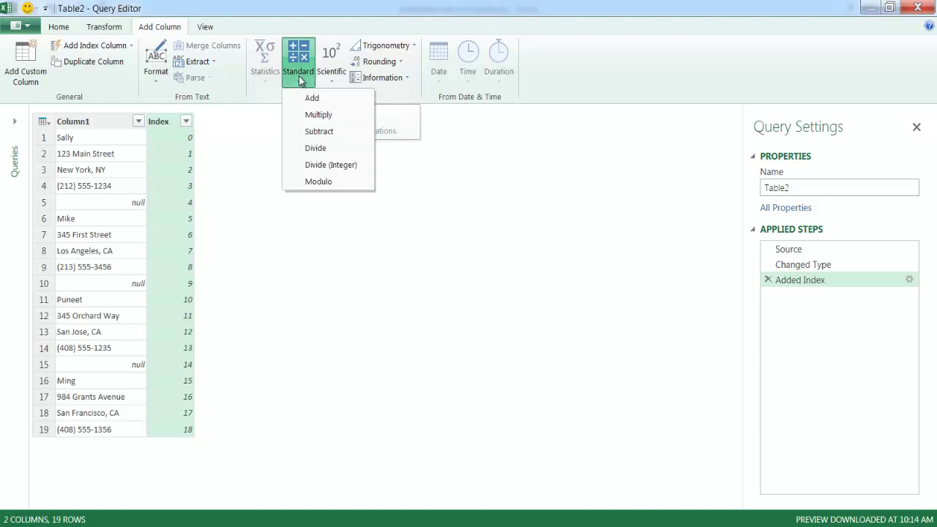
left_click(339, 183)
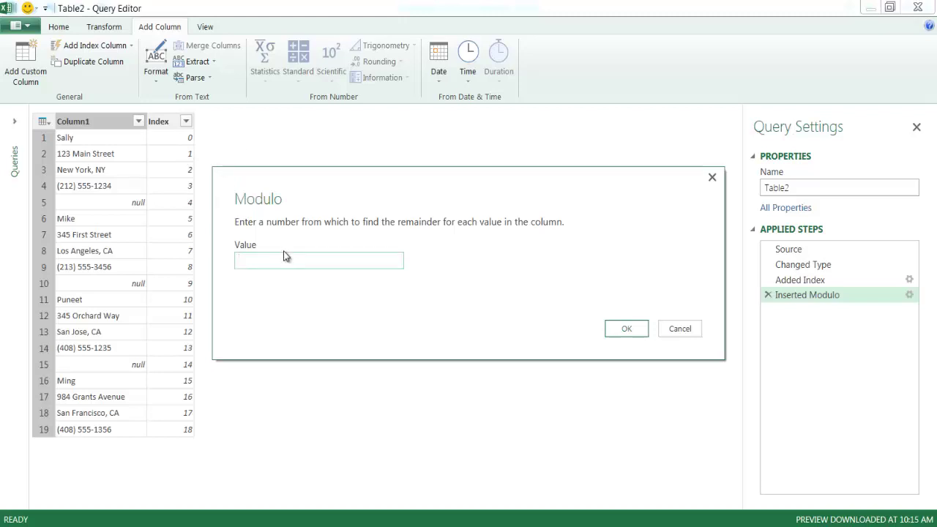
type("5")
left_click(626, 329)
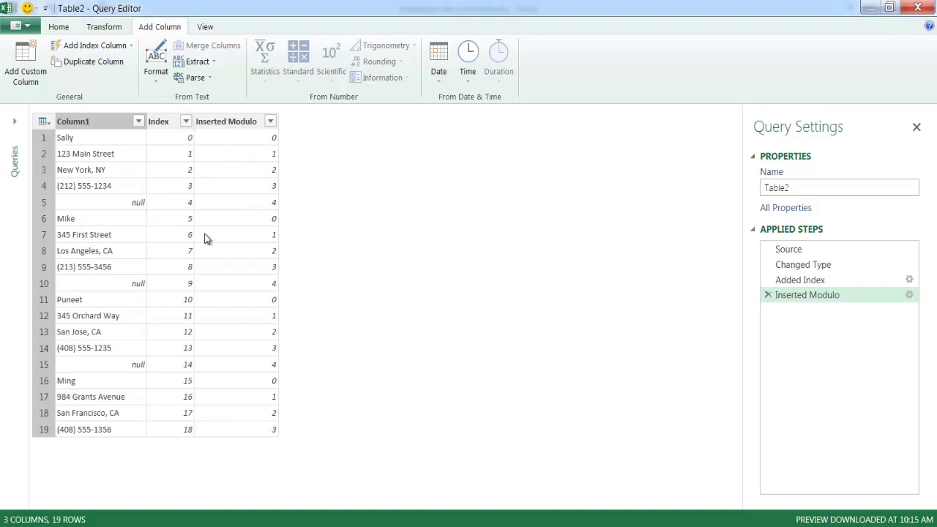
- Pivot the Inserted Modulo column using Column1 as the values column and Don't Aggregate as the aggregate function
left_click(236, 124)
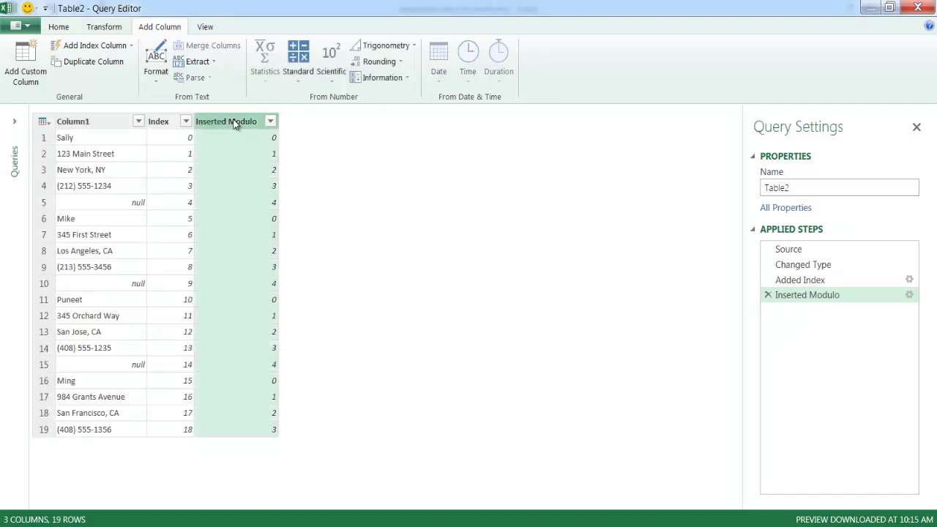
left_click(114, 31)
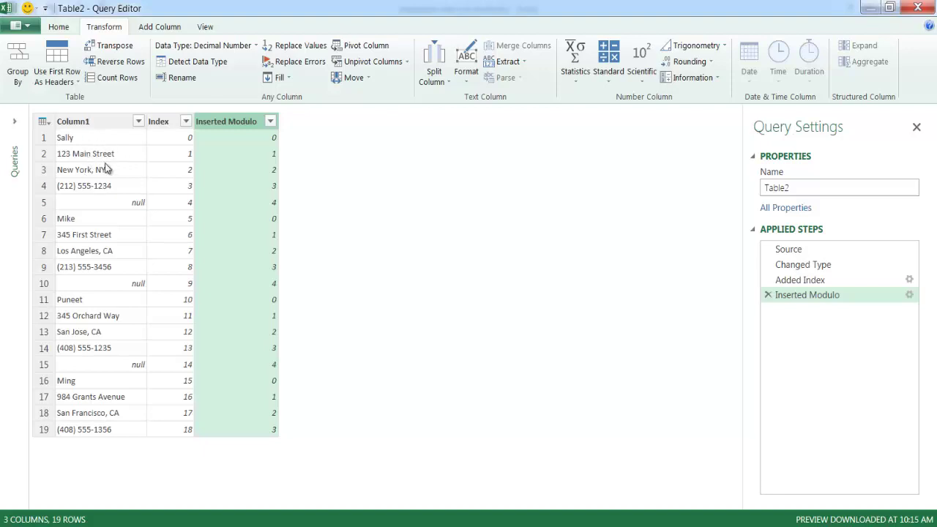
left_click(366, 46)
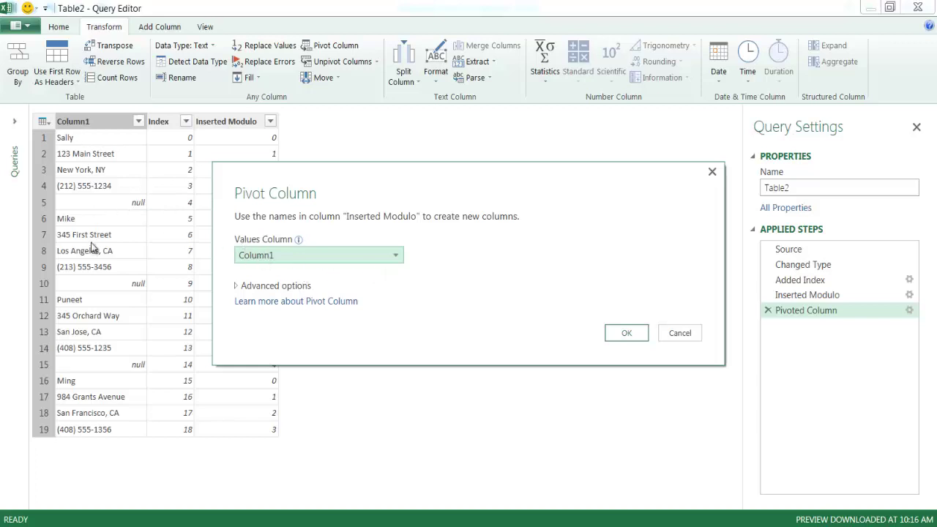
left_click(236, 288)
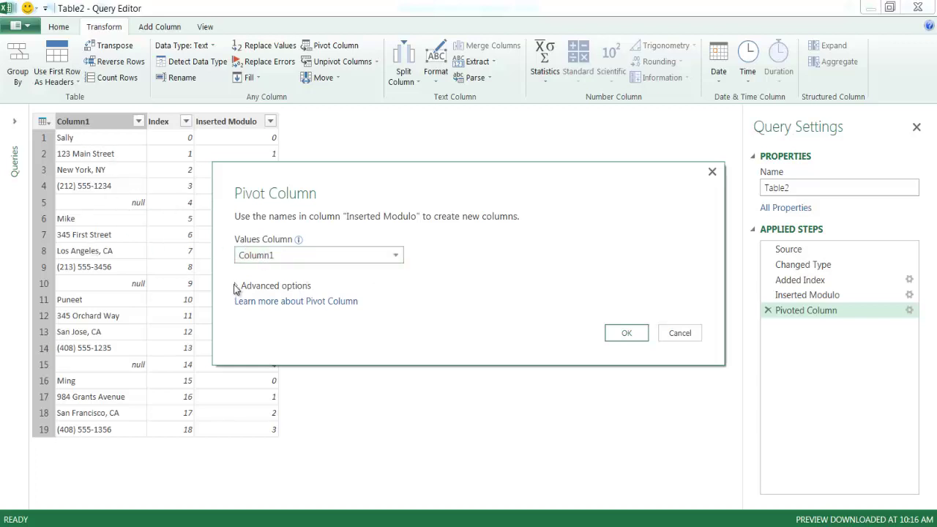
left_click(236, 286)
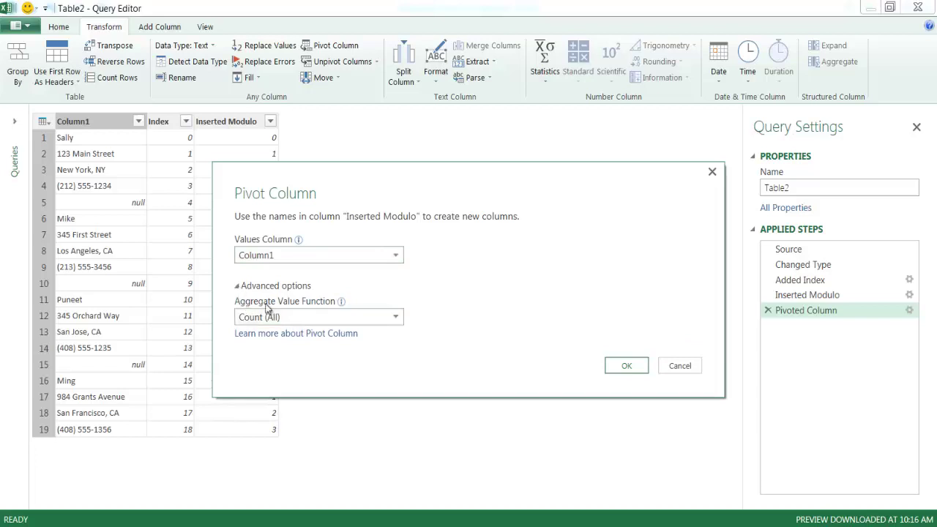
left_click(395, 317)
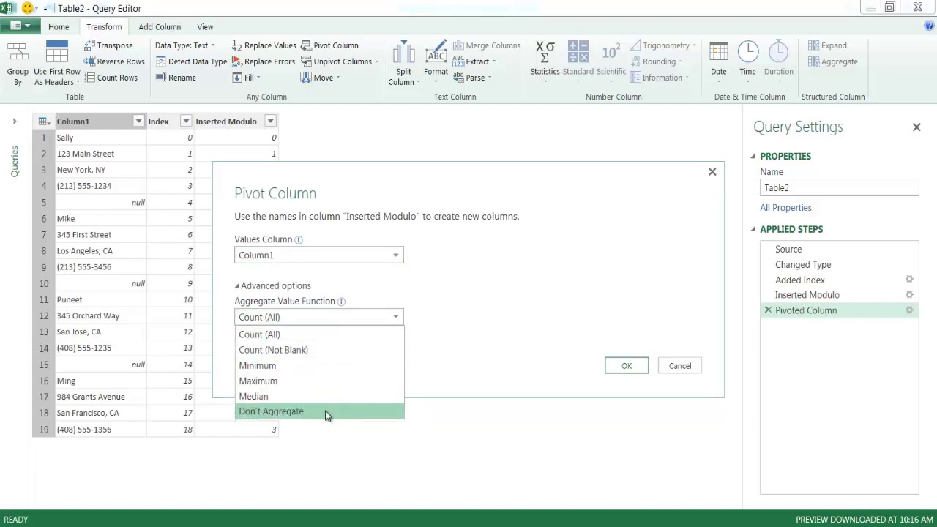
left_click(294, 414)
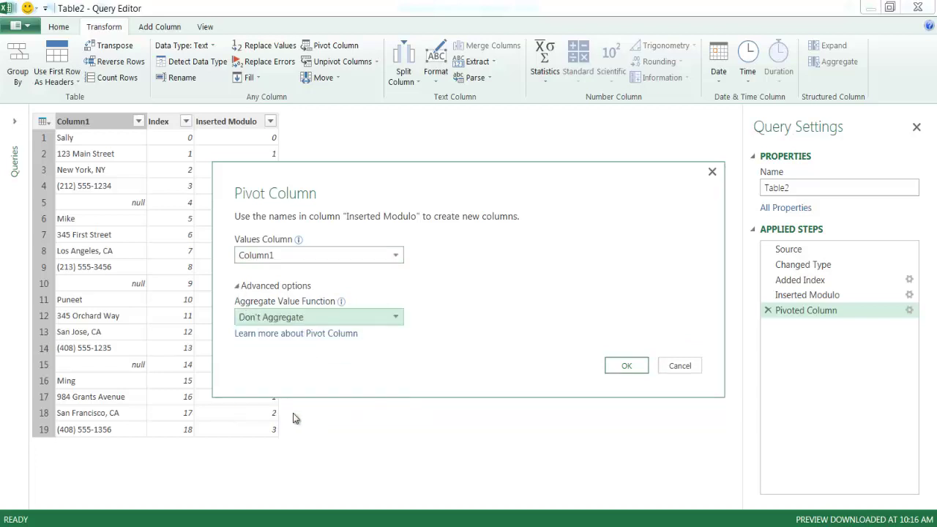
left_click(626, 366)
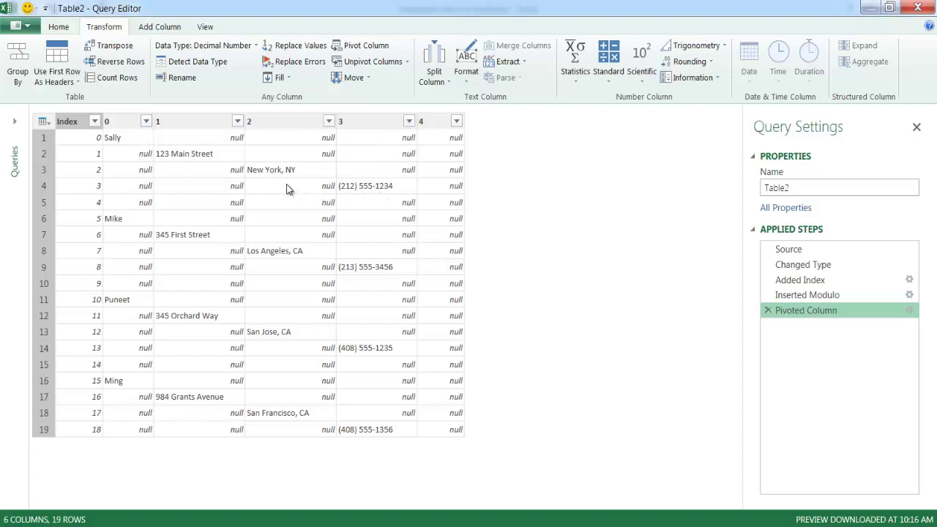
- Fill the null cells of columns 1, 2 and 3 upward with the values below them
left_click(179, 126)
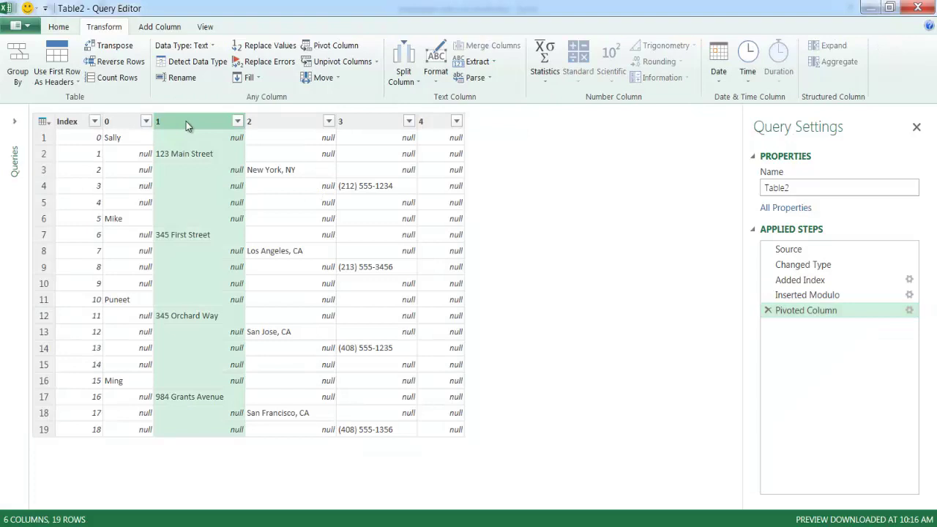
left_click(377, 125, "shift")
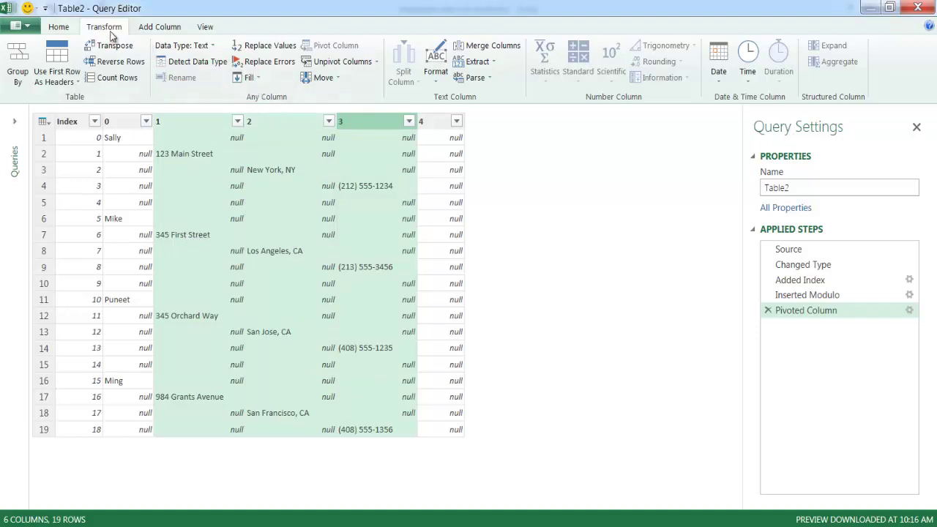
left_click(248, 76)
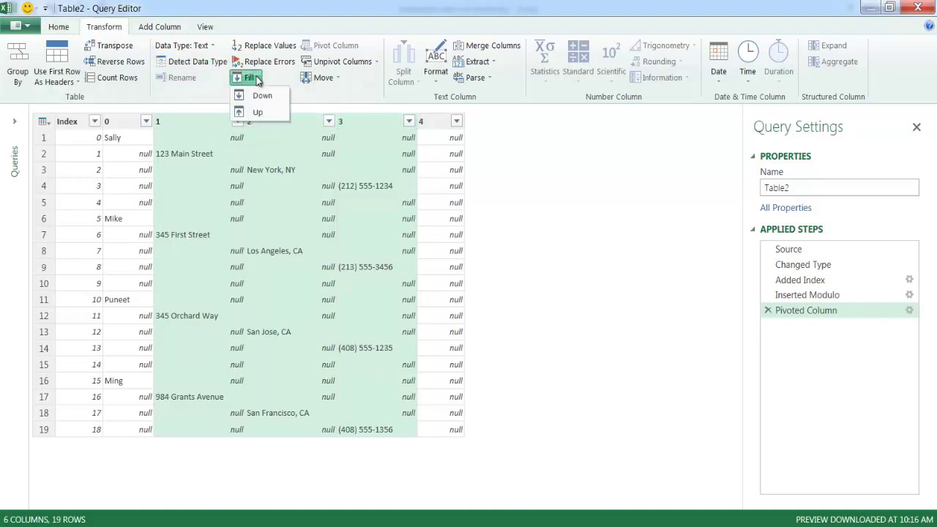
left_click(259, 113)
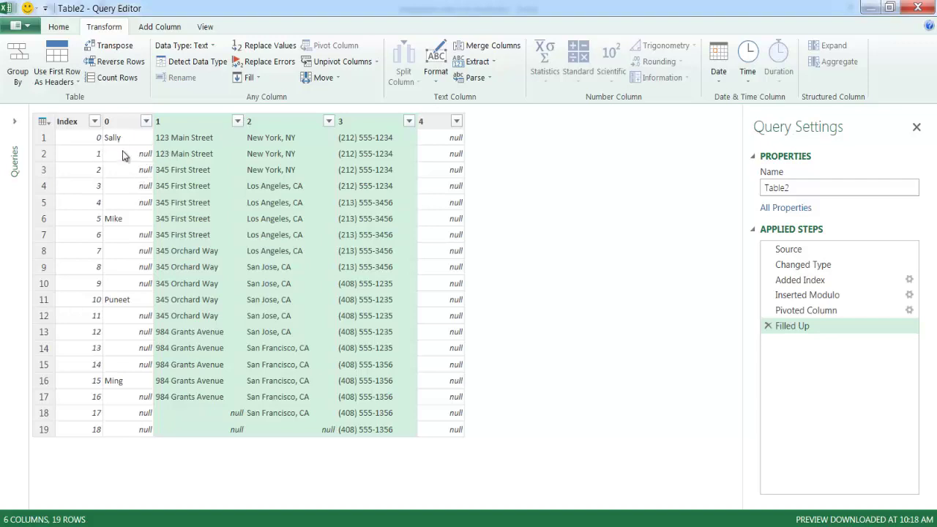
- Filter the null rows out of column 0 and remove the Index and 4 columns
left_click(115, 122)
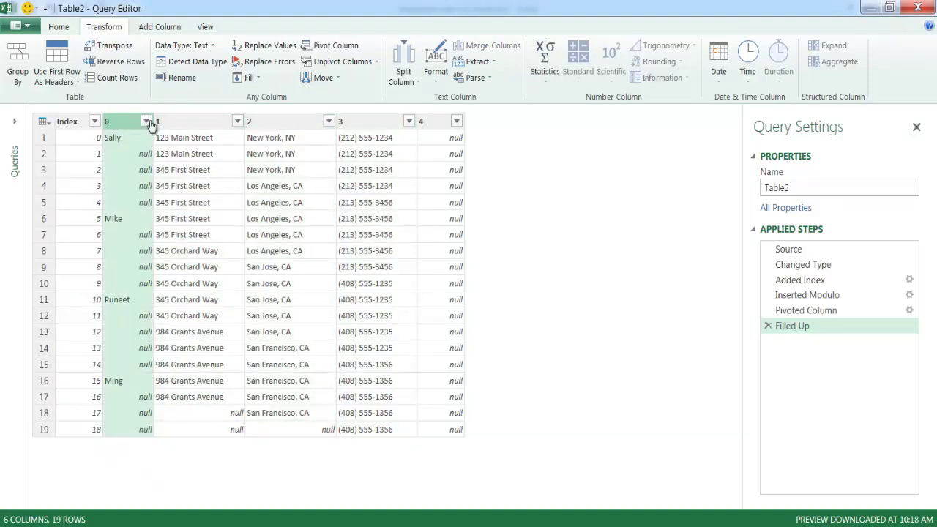
left_click(147, 121)
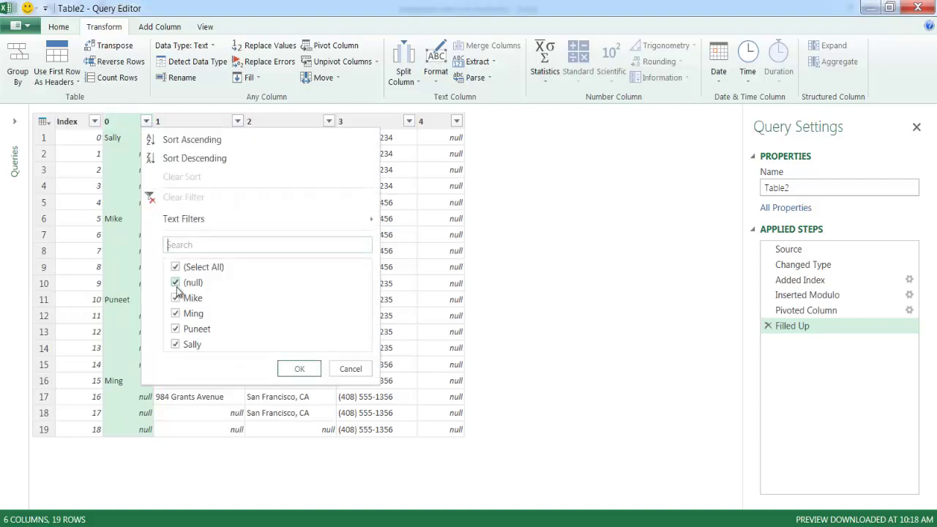
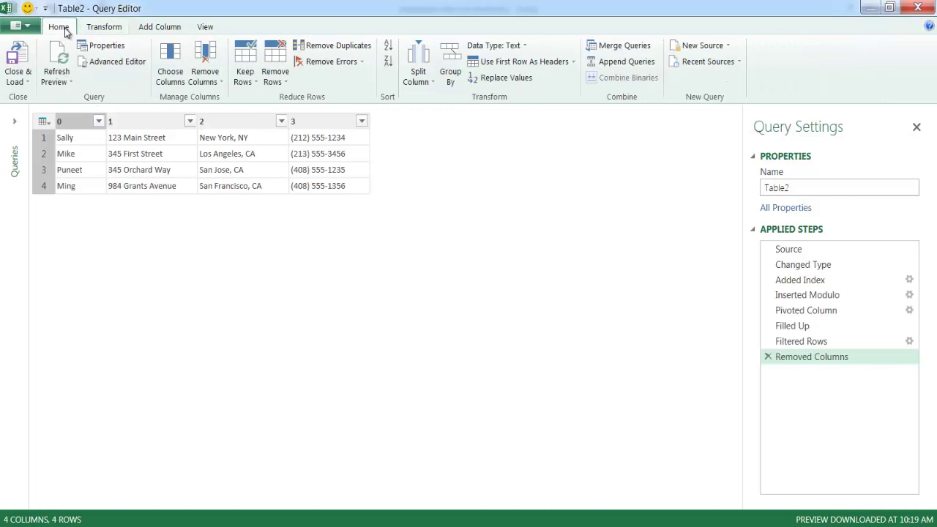
- Close the query and load its result into the workbook as a table
left_click(18, 55)
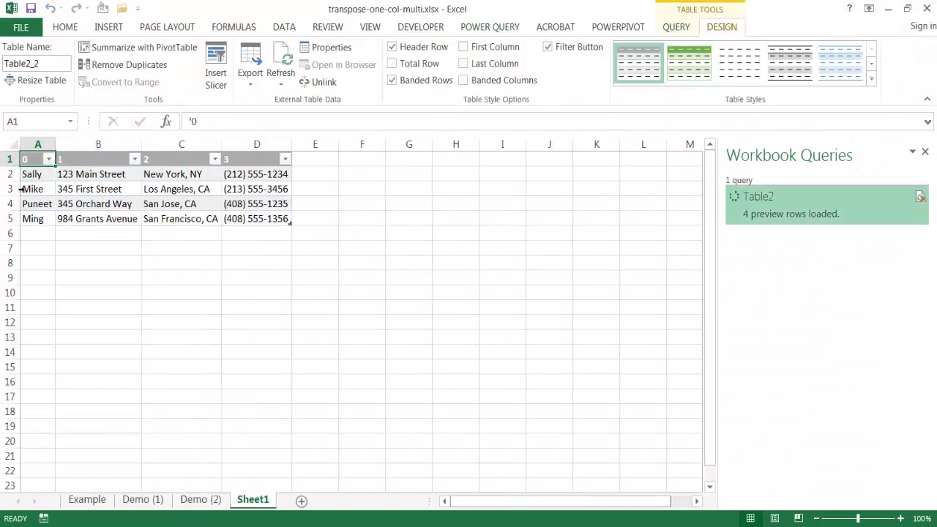
- Rename the first two headers of the loaded table, in A1 and B1, as Name and Address
left_click(35, 152)
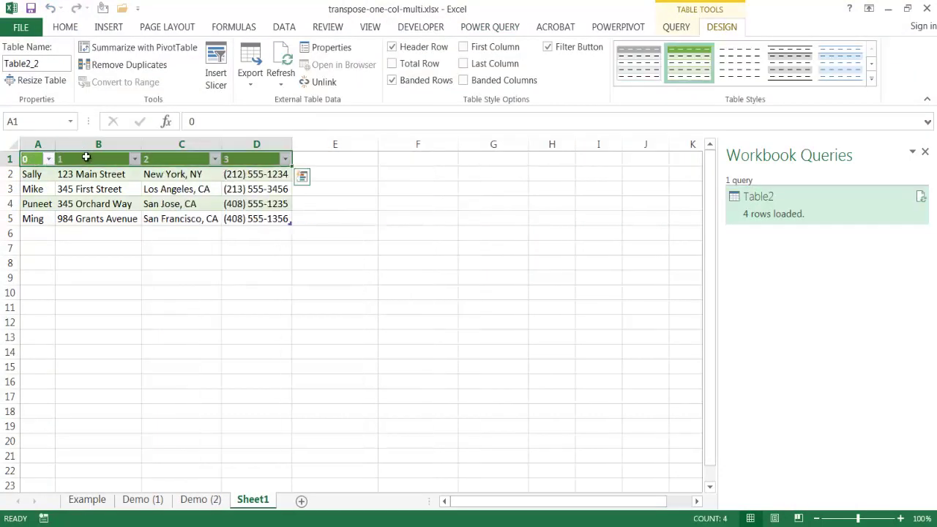
left_click(30, 155)
type("nam")
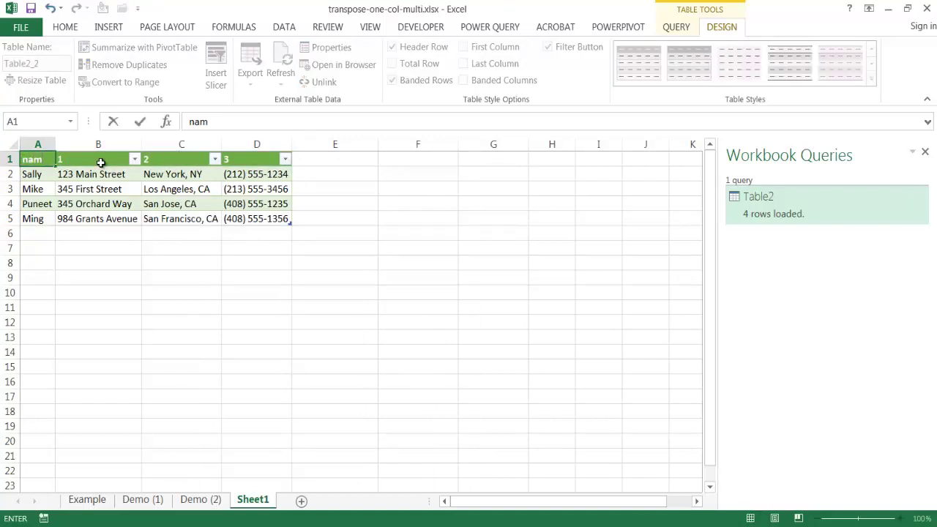
key("BackSpace")
key("BackSpace")
key("BackSpace")
type("Name")
key("Tab")
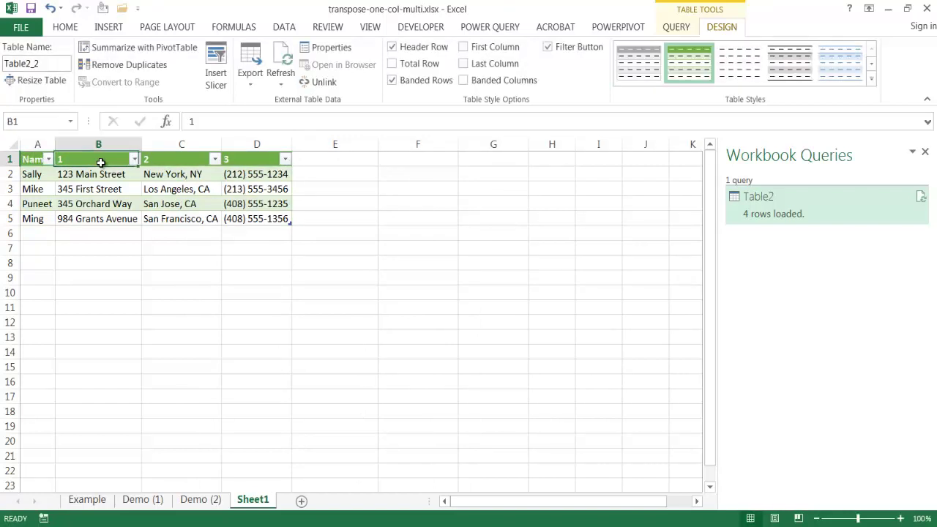
type("Address")
key("Tab")
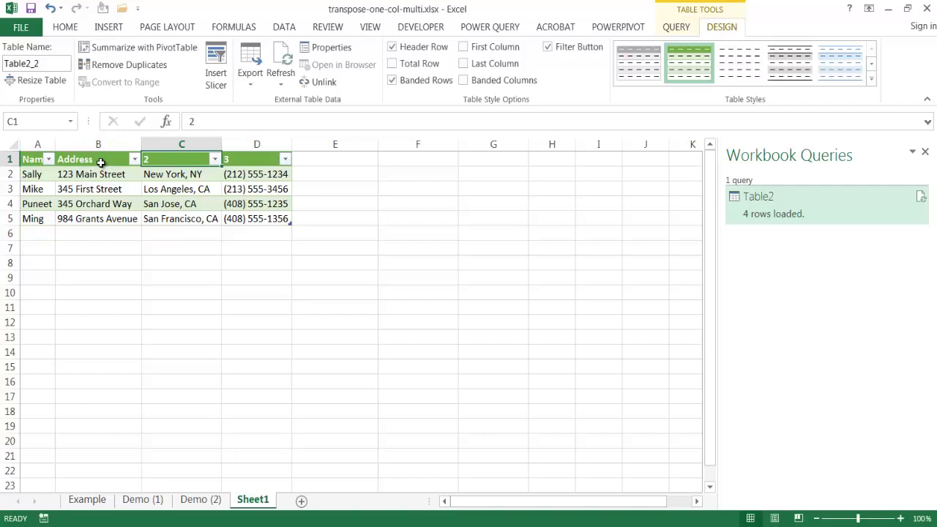
- Rename the table headers in C1 and D1 as "City, State" and Phone
type("city")
key("BackSpace")
key("BackSpace")
type("City")
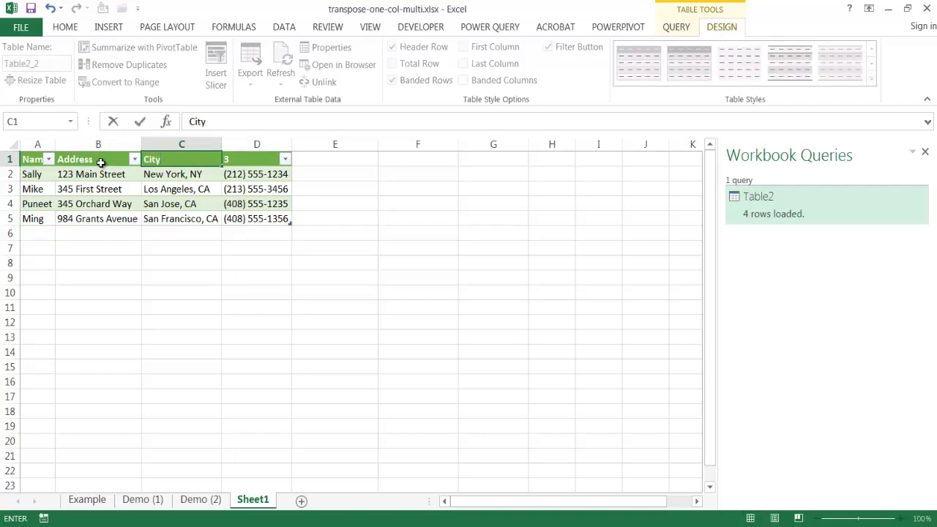
type("s")
key("BackSpace")
type(", State")
key("Tab")
type("Phon")
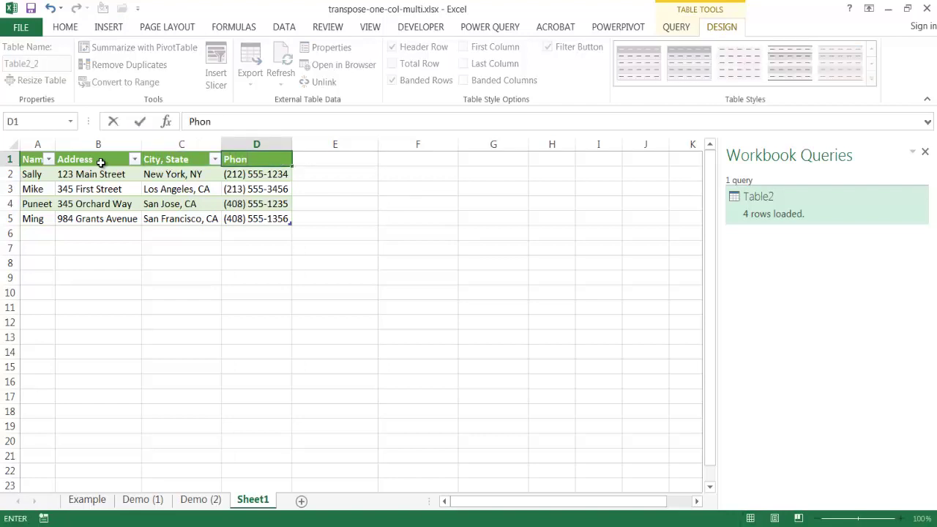
type("e")
key("Return")
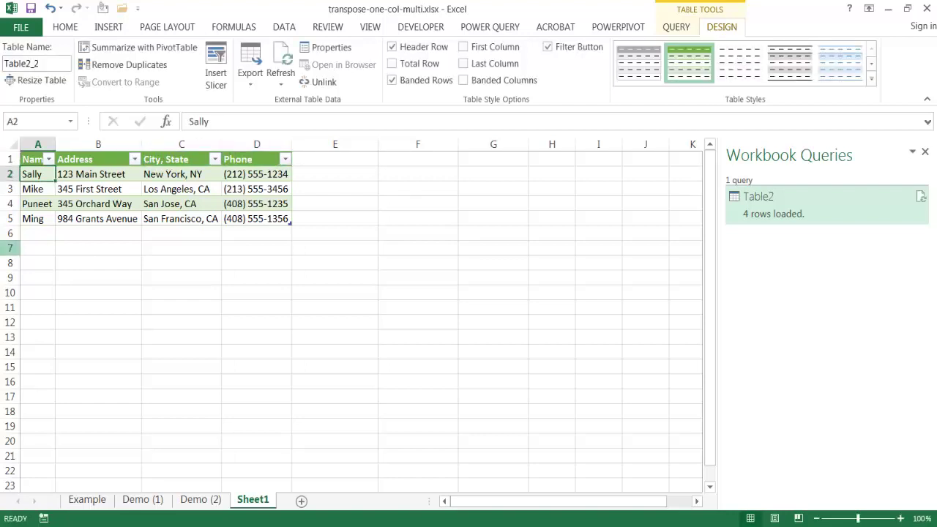
- Compare the original stacked list on the Demo (2) sheet with the transposed table on Sheet1
left_click(199, 499)
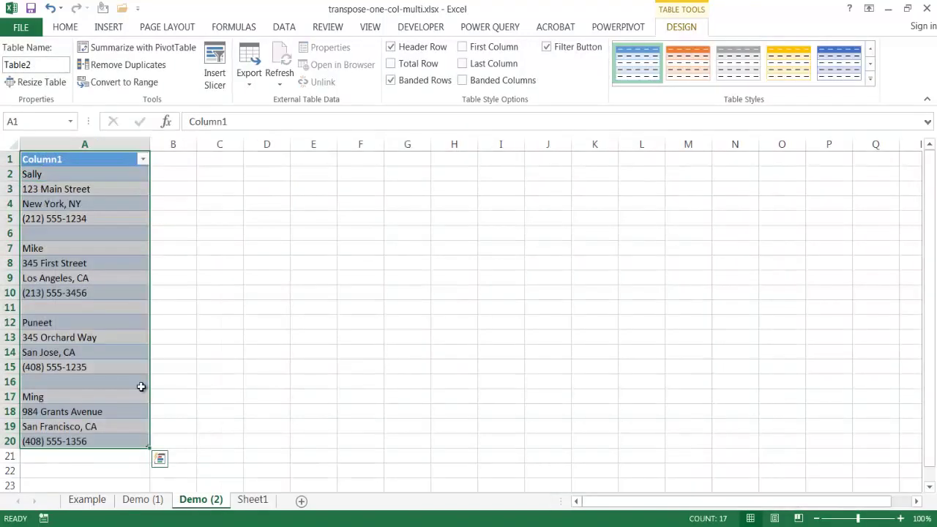
left_click(252, 499)
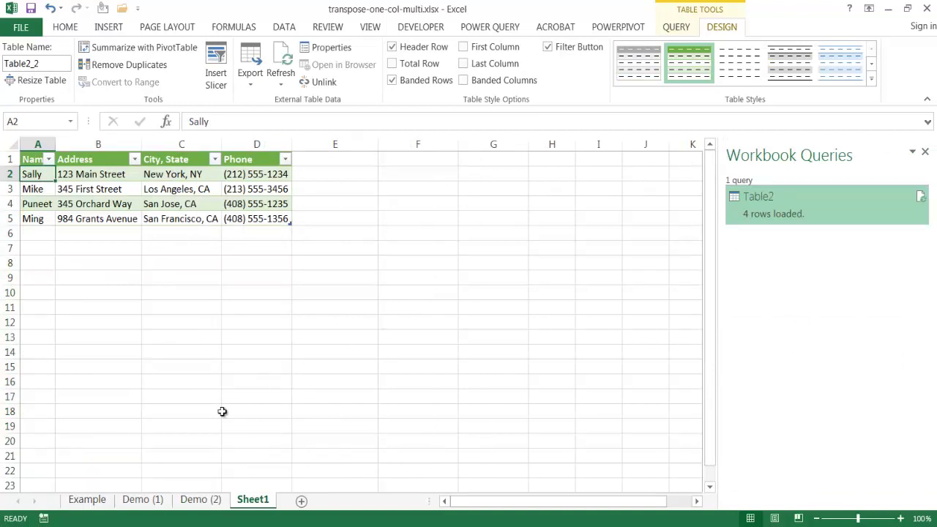
- Return to the Example sheet and check the references listed for Demo (1) and Demo (2)
left_click(91, 500)
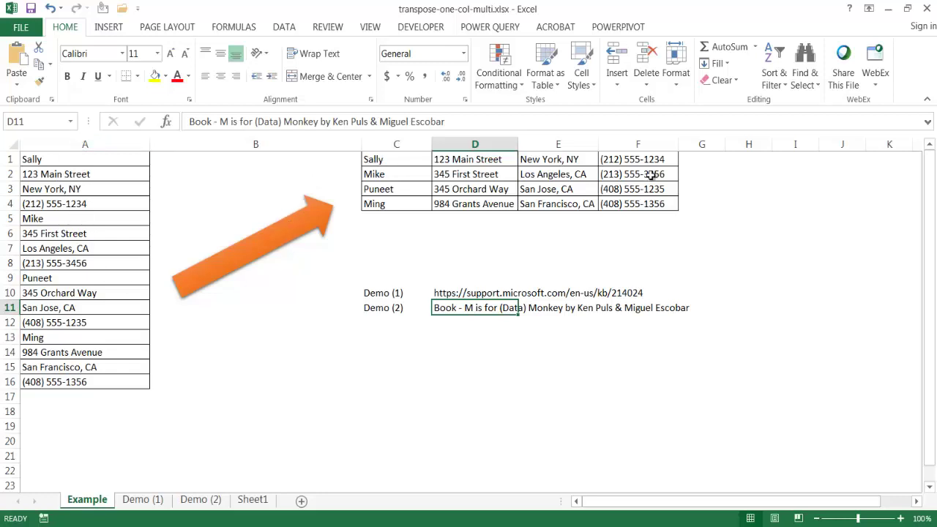
left_click(446, 294)
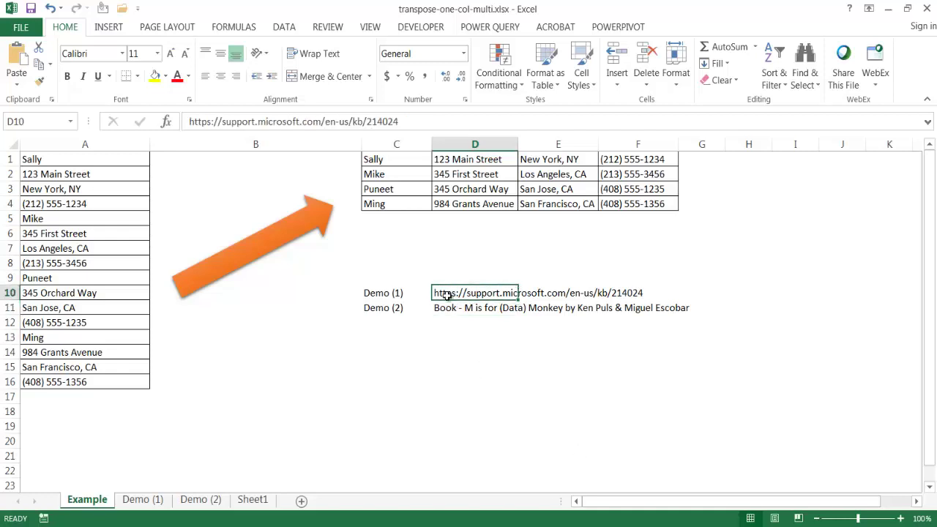
left_click(445, 308)
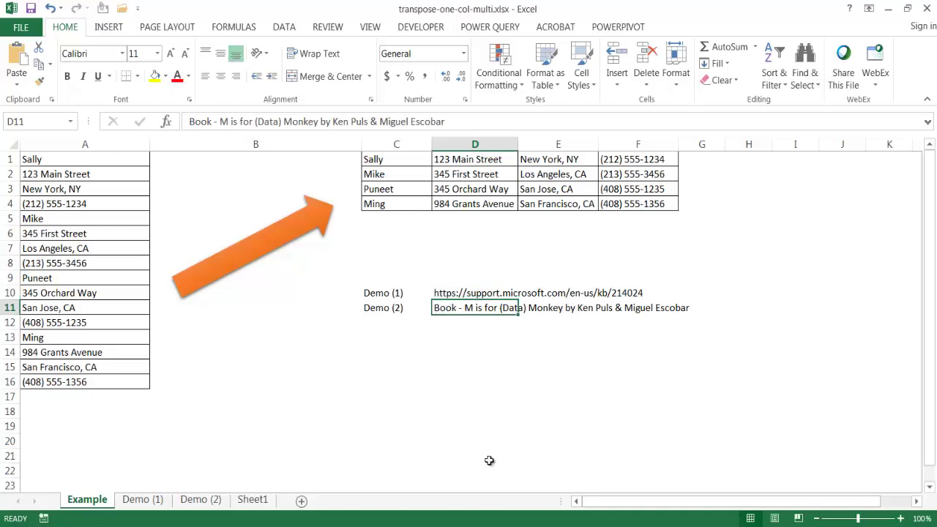